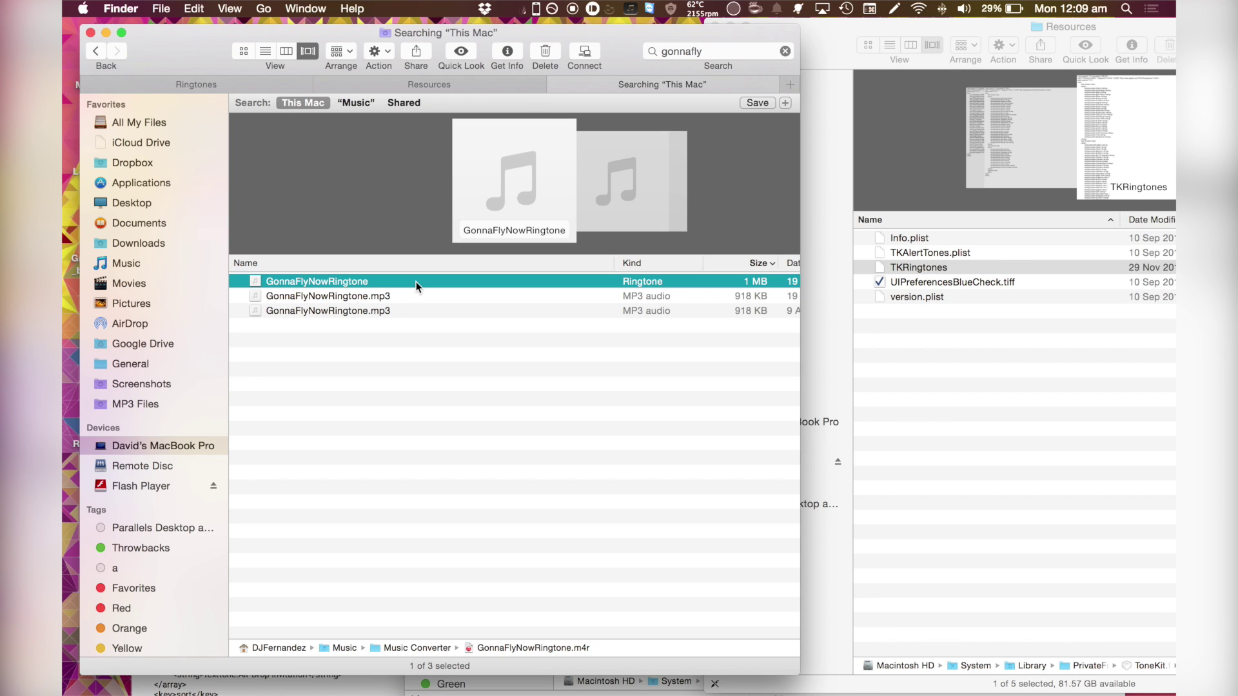
- Preview the converted ringtone, then drag GonnaFlyNowRingtone.mp3 toward Music Converter
key("space")
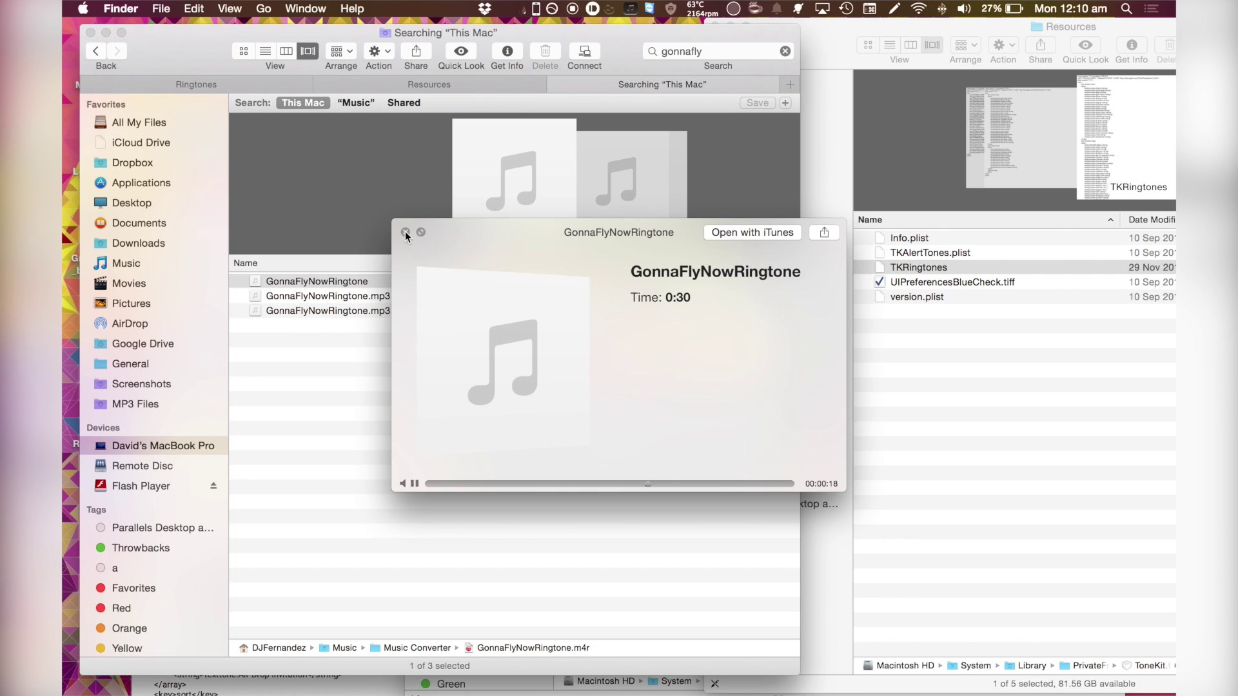
left_click(406, 233)
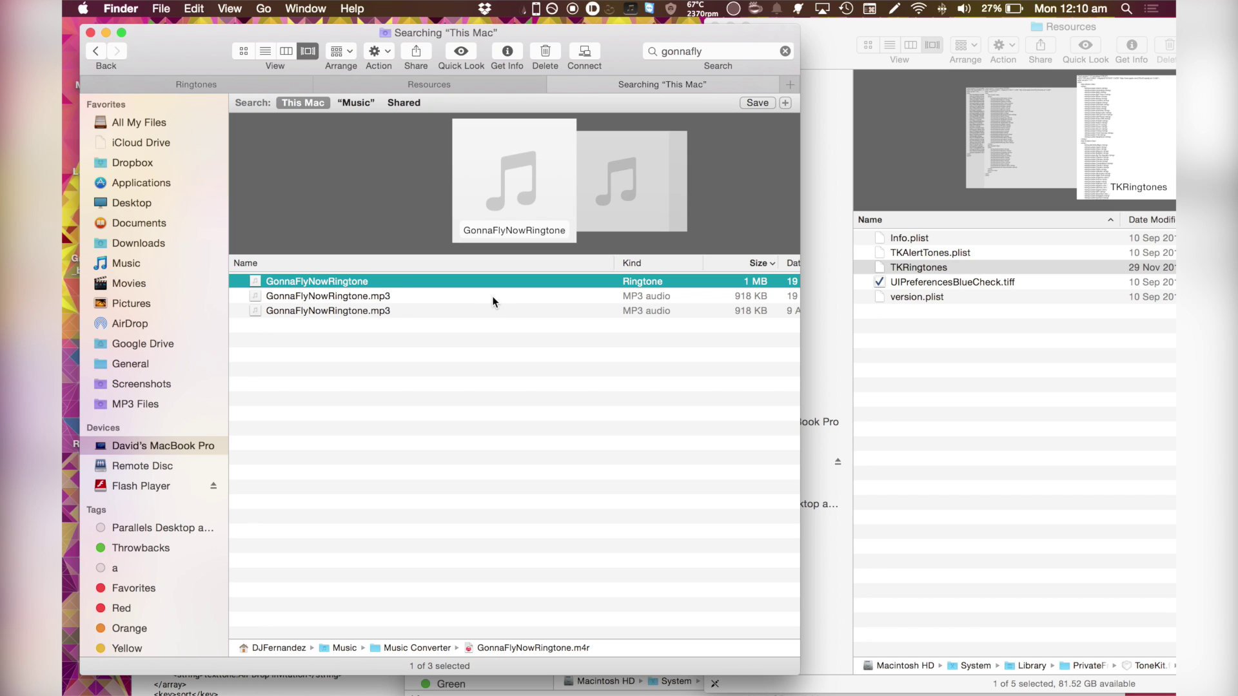
left_click(493, 296)
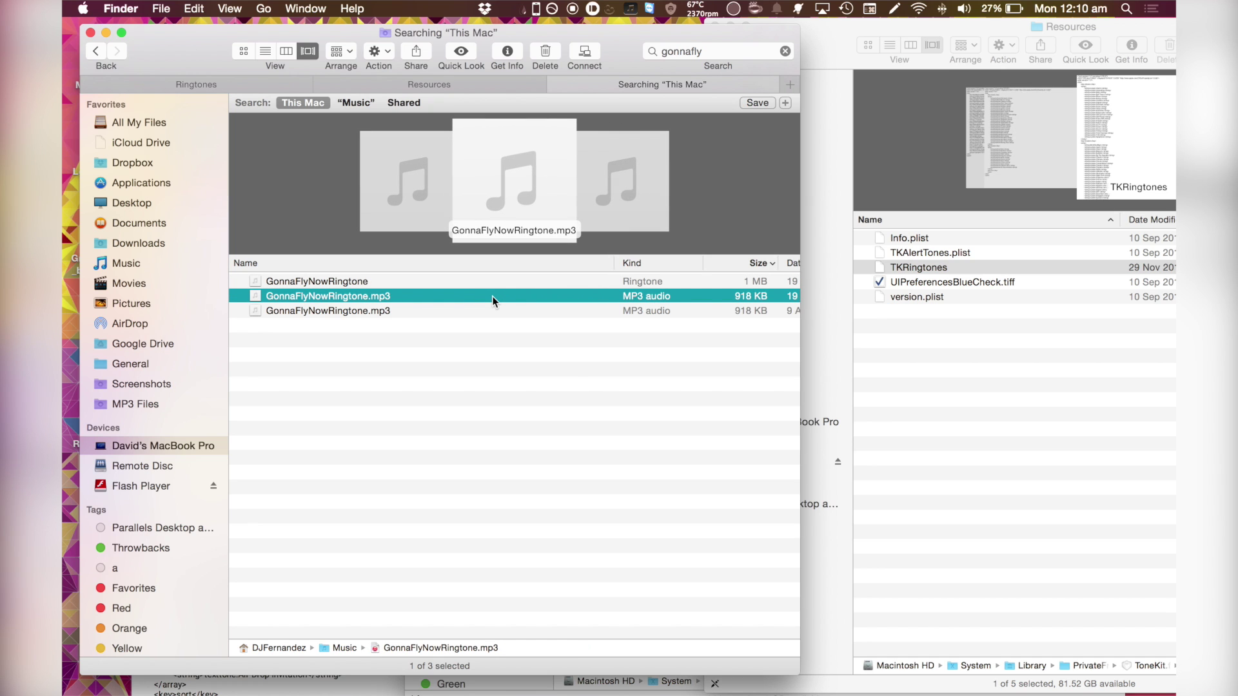
left_click_drag(492, 296, 906, 527)
- Drop the mp3 into Music Converter in the next Space, then select GonnaFlyNowRingtone.m4r in Finder
key("ctrl+Right")
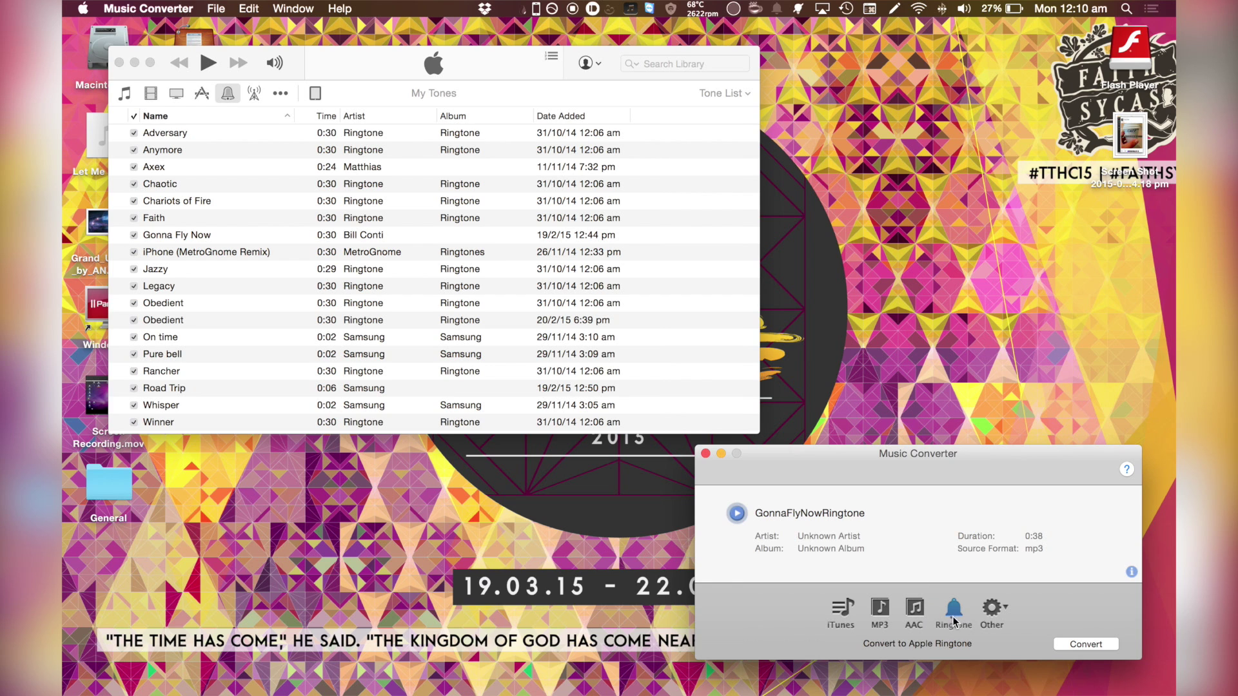
key("ctrl+Left")
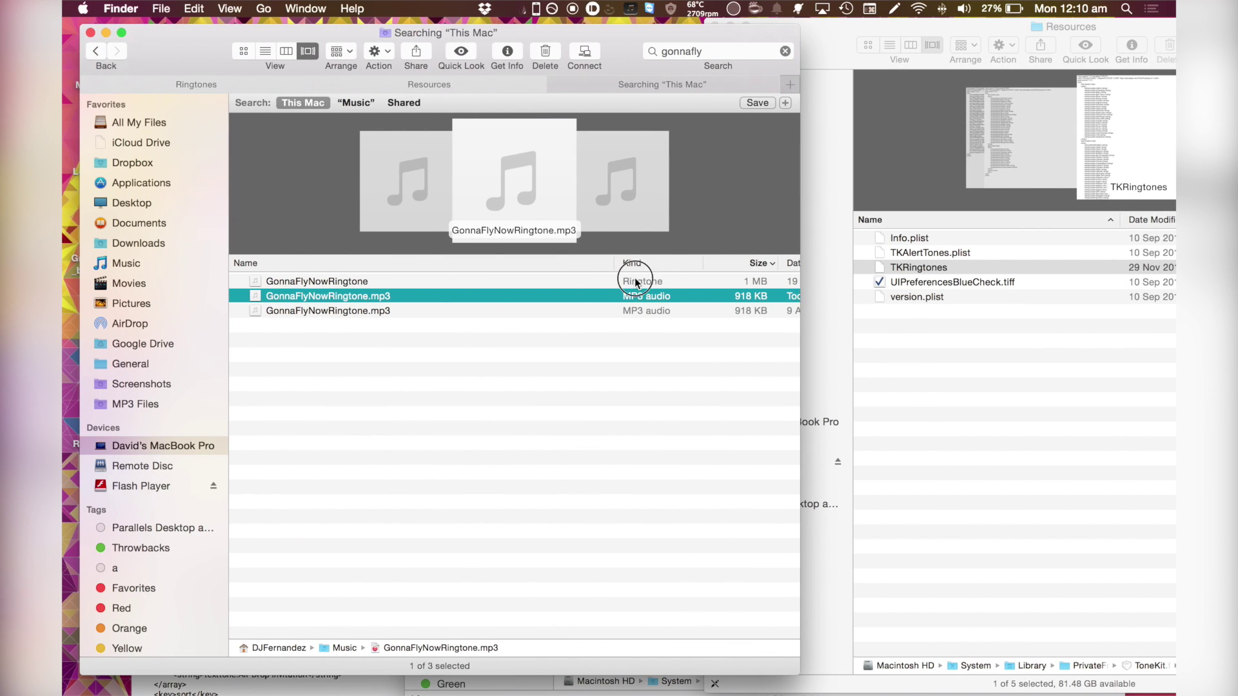
left_click(635, 281)
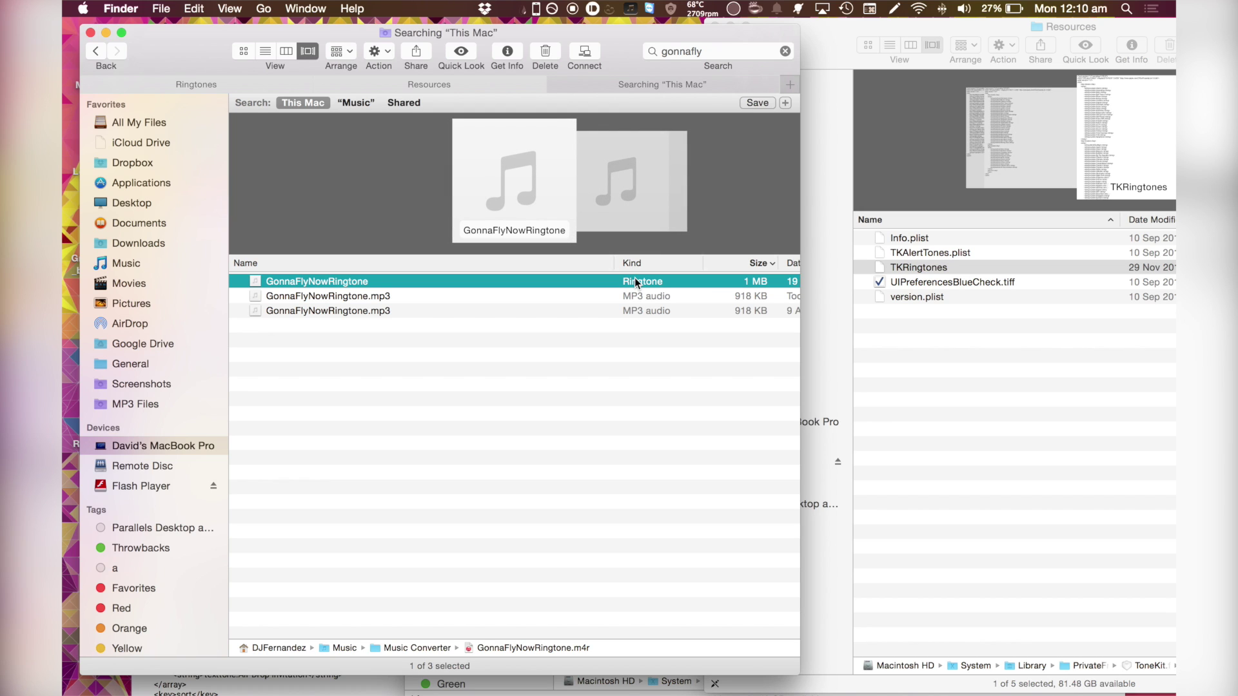
- Show the system Ringtones folder in Finder and select Bark.m4r
left_click(205, 80)
scroll(363, 343, "up", 3)
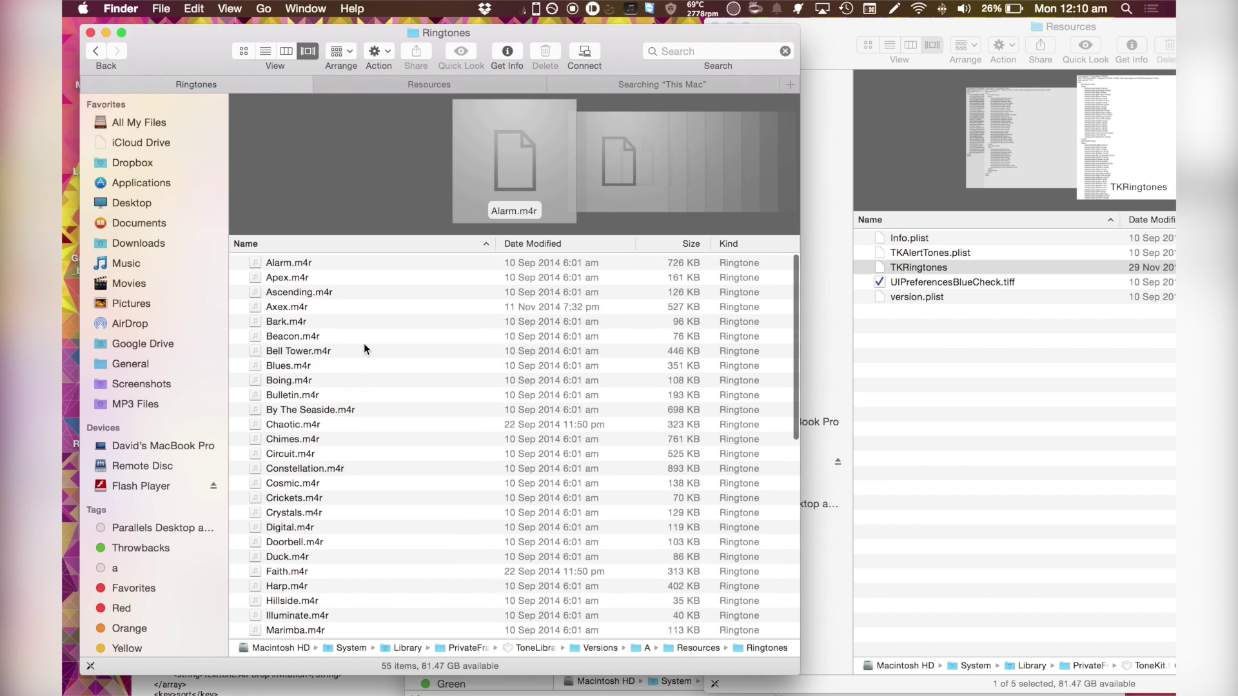
left_click_drag(363, 349, 368, 436)
left_click(387, 321)
- In the TextEdit notes, highlight the Ringtones path and the AlertTones Modern path
key("ctrl+Down")
left_click(979, 648)
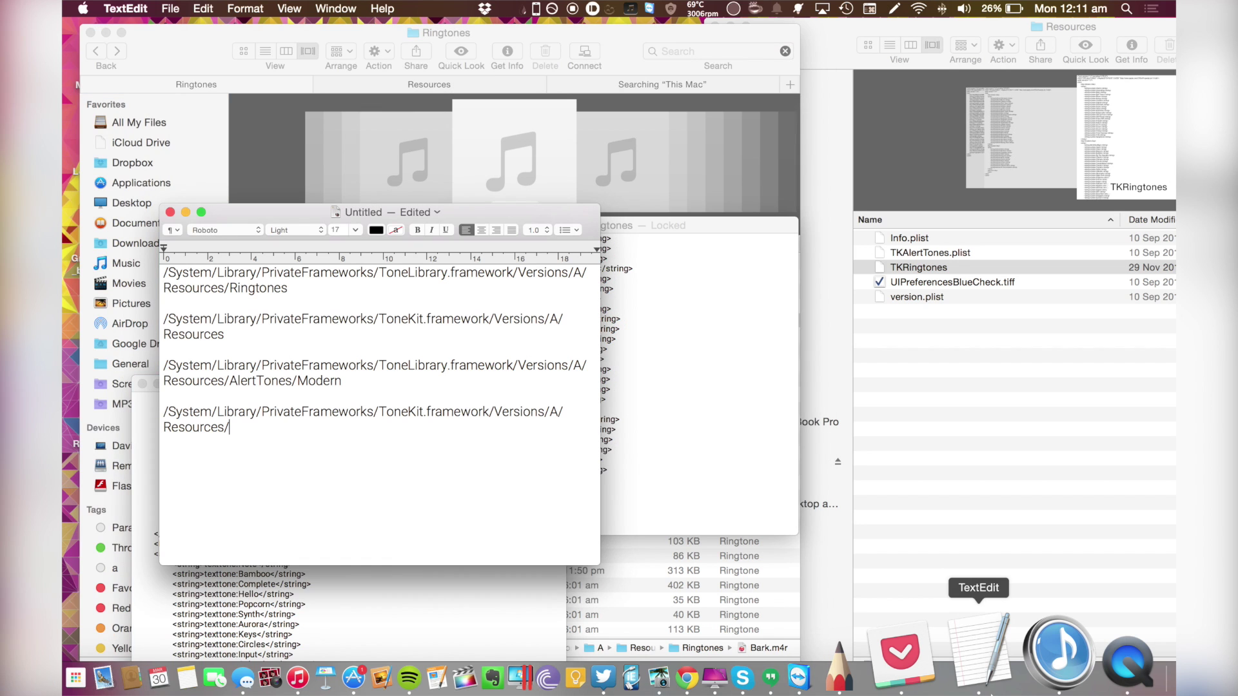
left_click(290, 285)
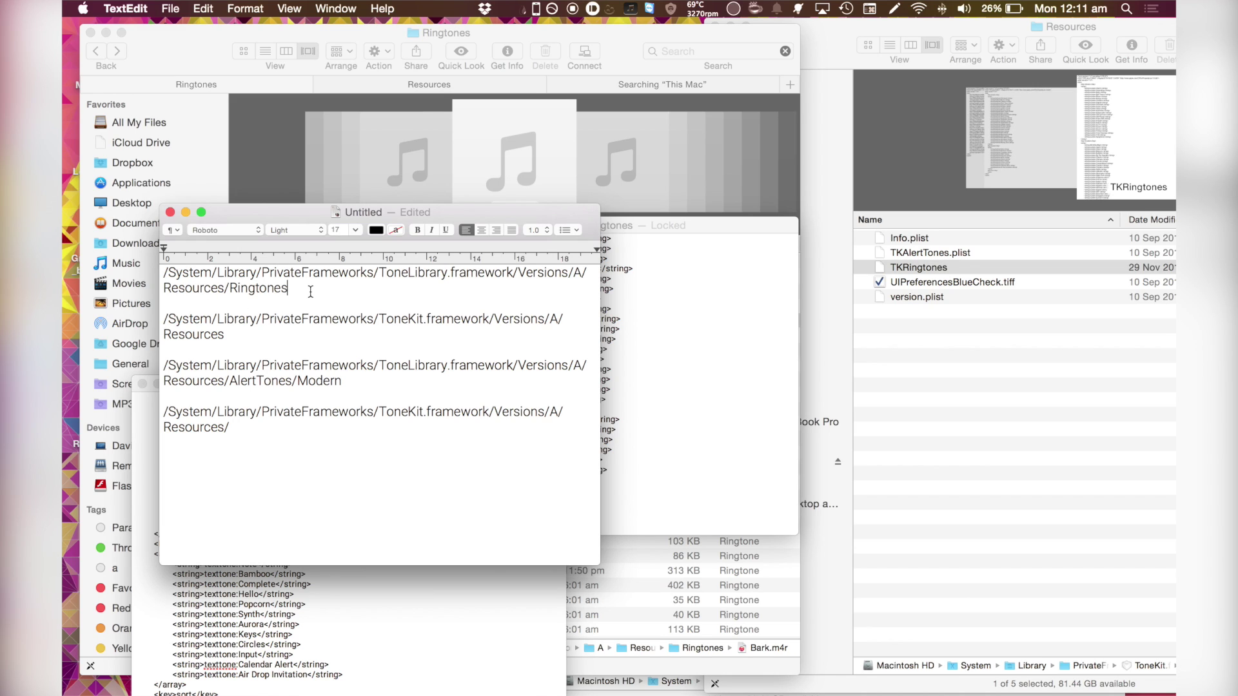
left_click_drag(313, 289, 160, 276)
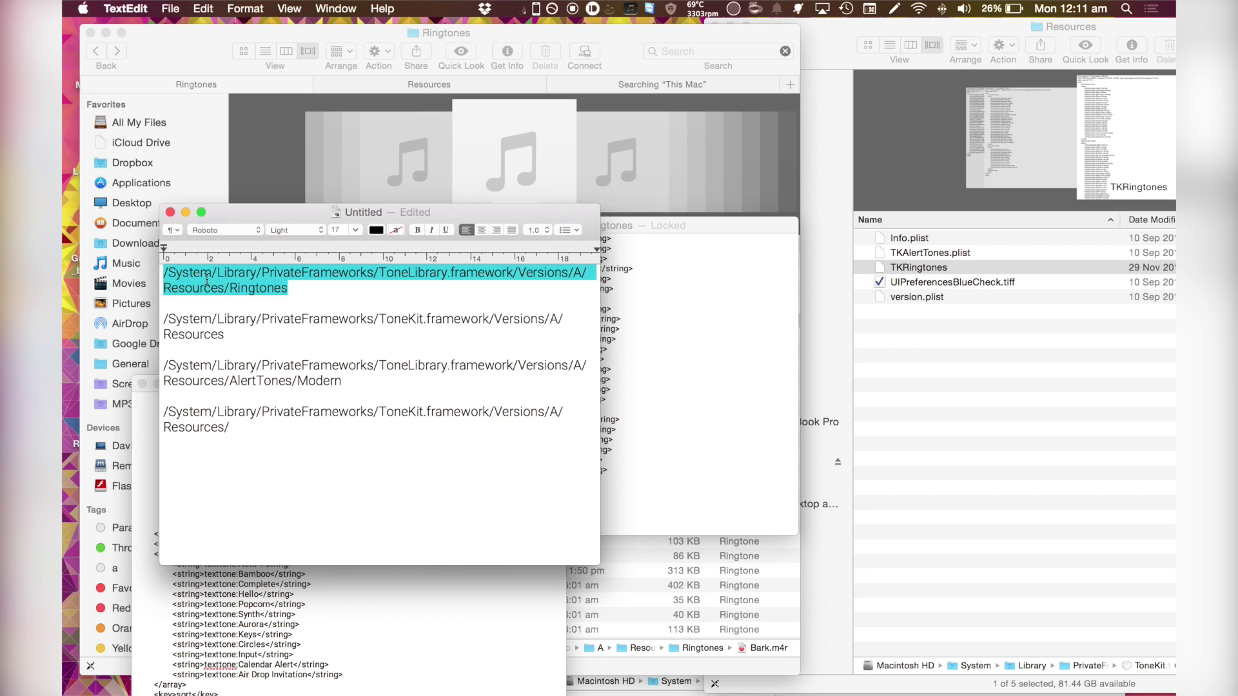
left_click(326, 409)
left_click(345, 381)
left_click_drag(345, 380, 166, 362)
left_click(194, 379)
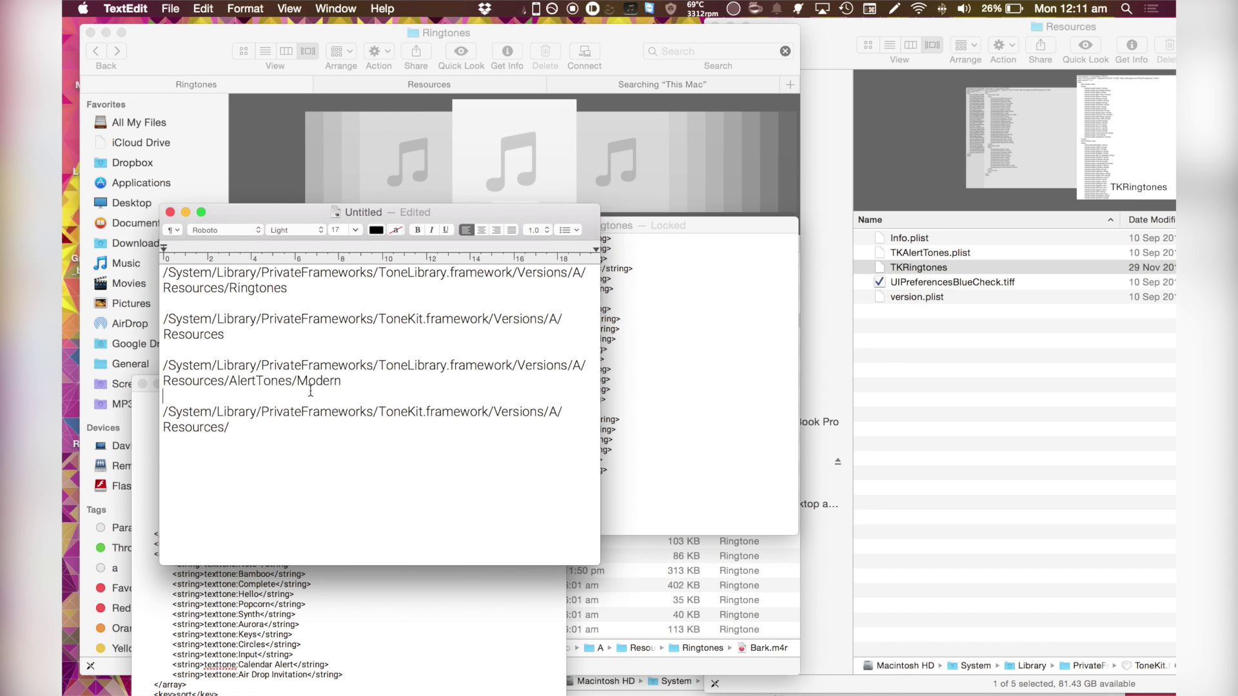
- Move the notes window aside and bring the TKRingtones plist window forward
left_click_drag(275, 218, 718, 334)
left_click(674, 282)
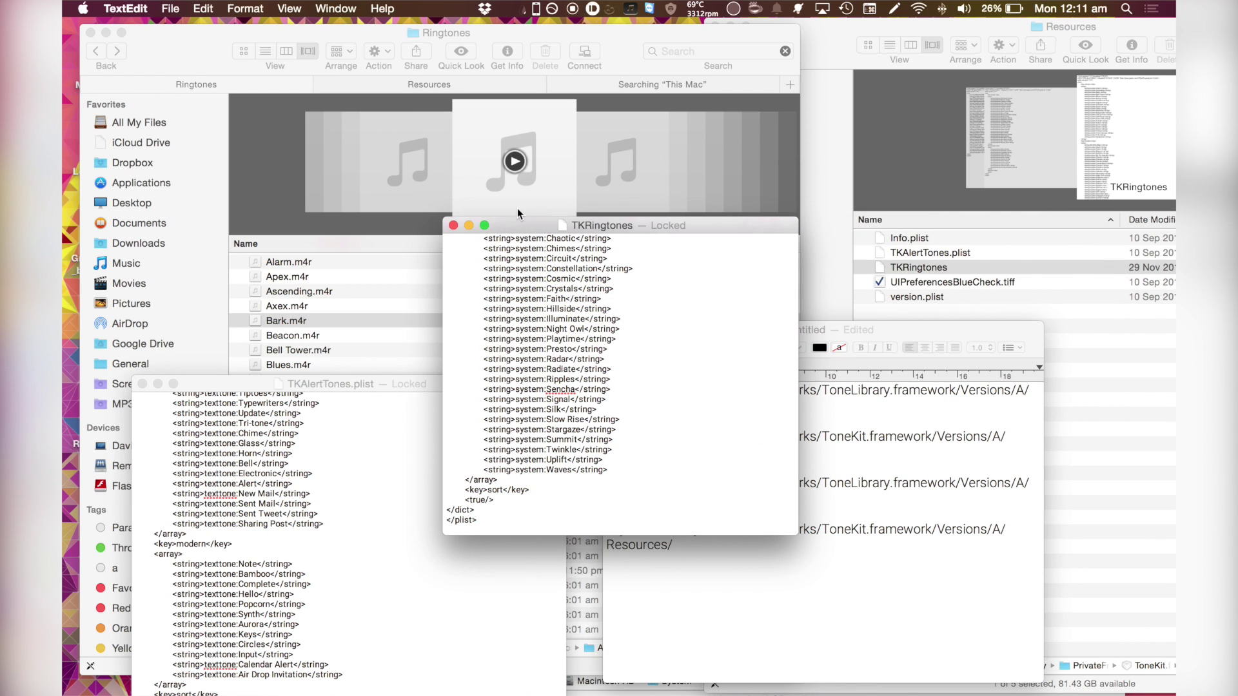
left_click_drag(533, 230, 698, 241)
- Rearrange the Ringtones and Resources windows, close the TKAlertTones plist, and activate Ringtones
left_click(613, 40)
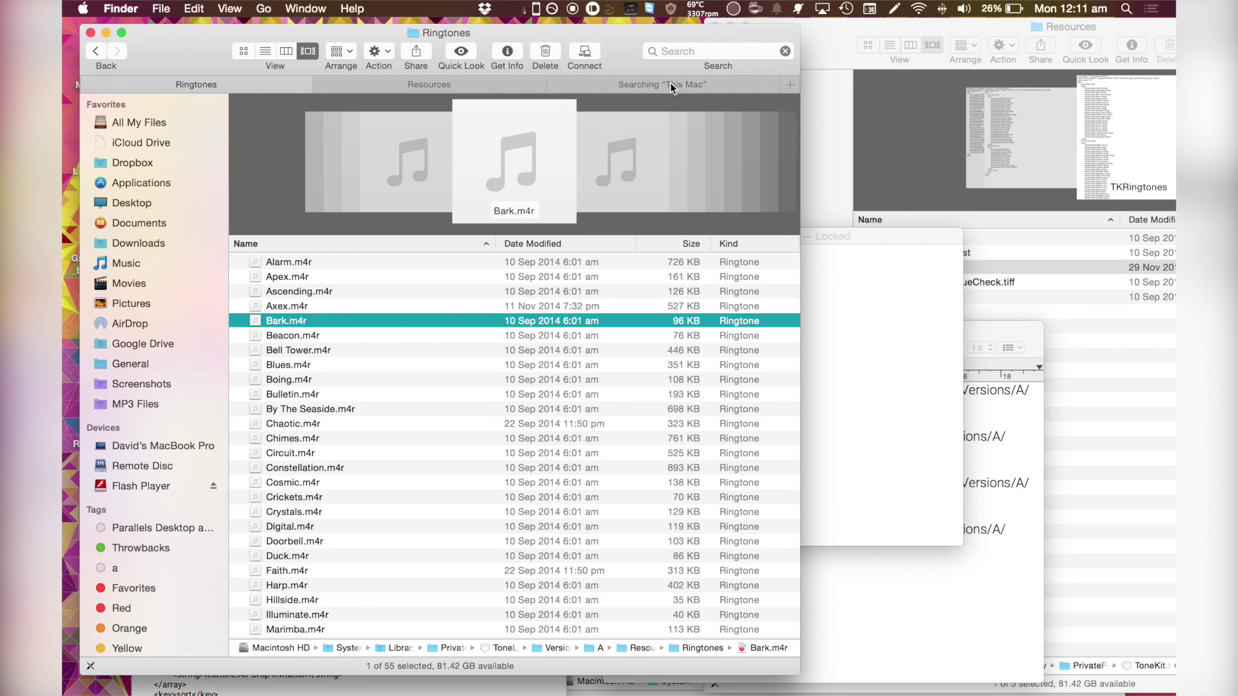
left_click(1038, 307)
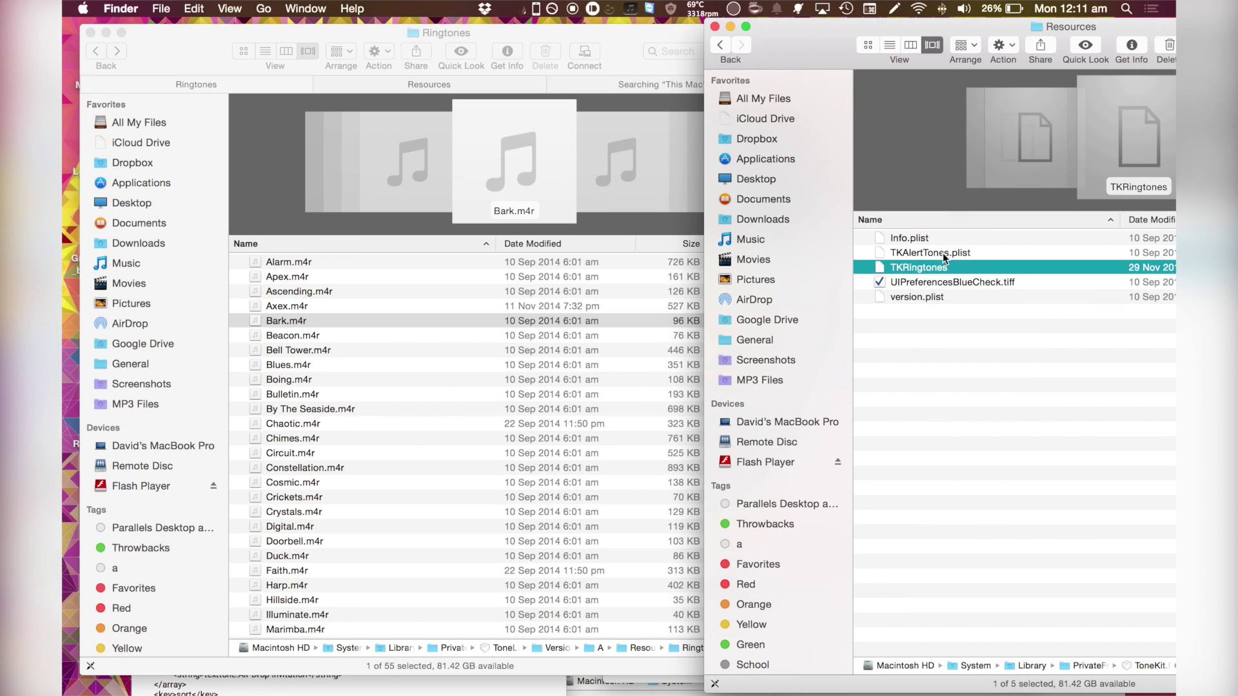
left_click_drag(812, 48, 880, 49)
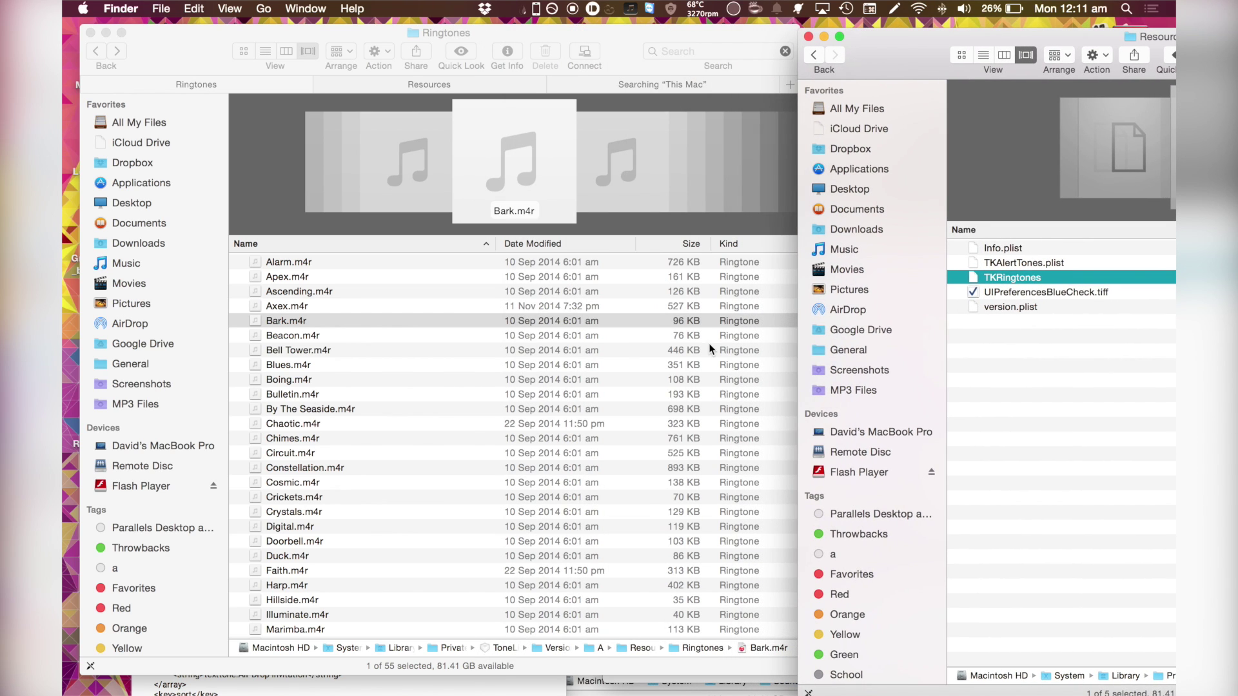
left_click(488, 679)
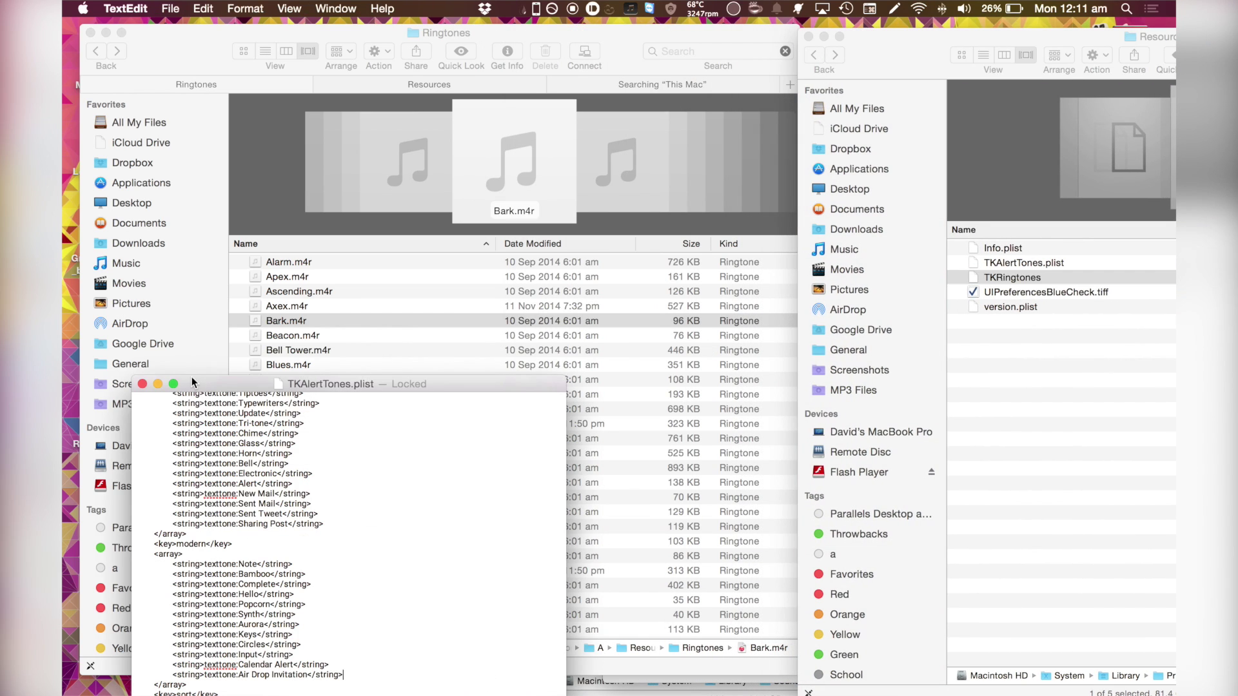
left_click(141, 384)
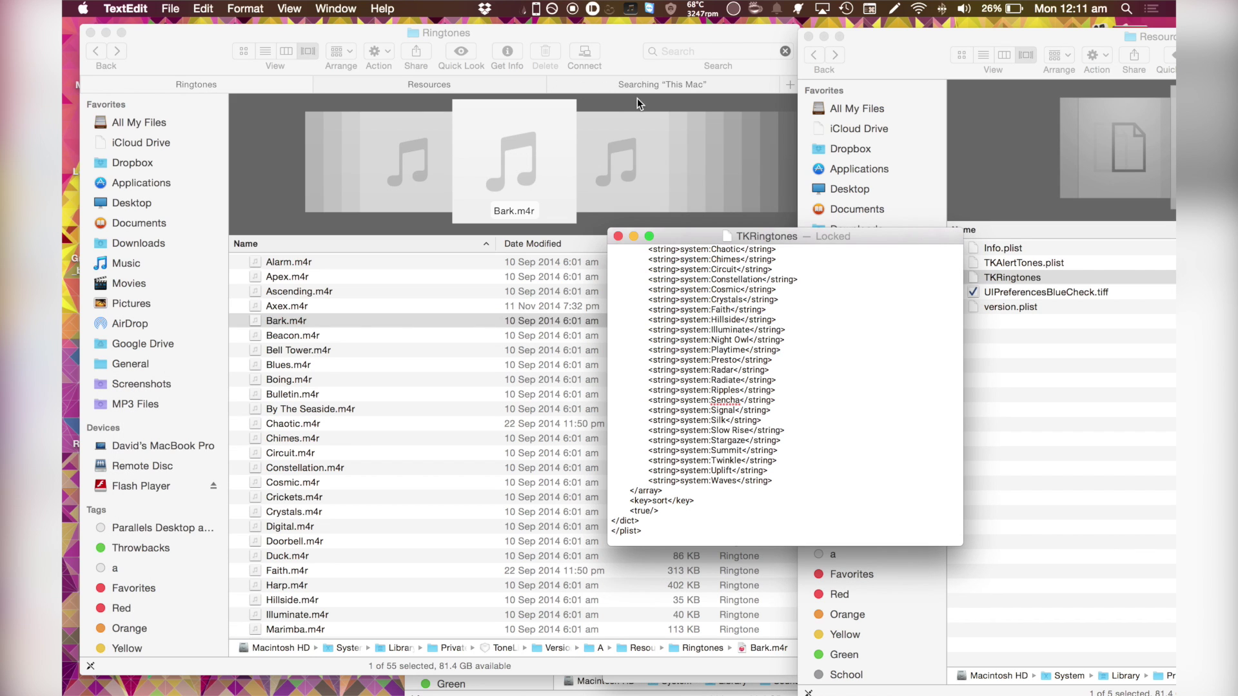
scroll(451, 212, "down", 7)
left_click(428, 224)
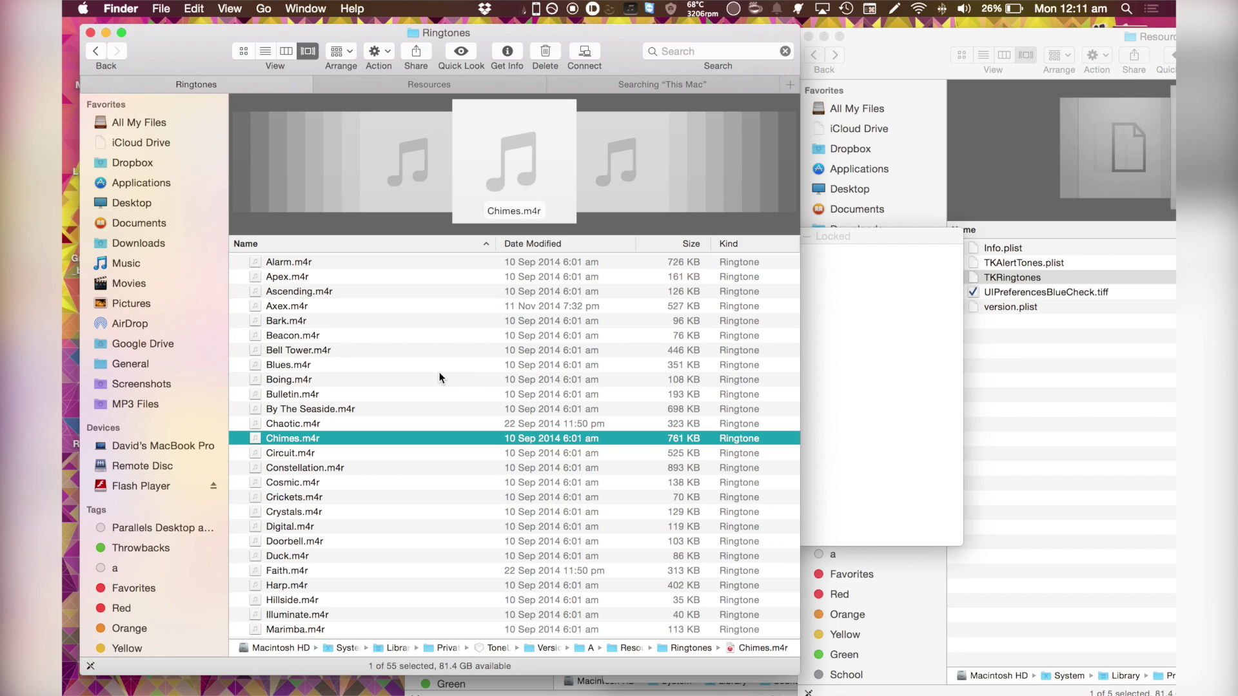
- Paste the ringtone into the system Ringtones folder, authorising with the admin password
key("super+BackSpace")
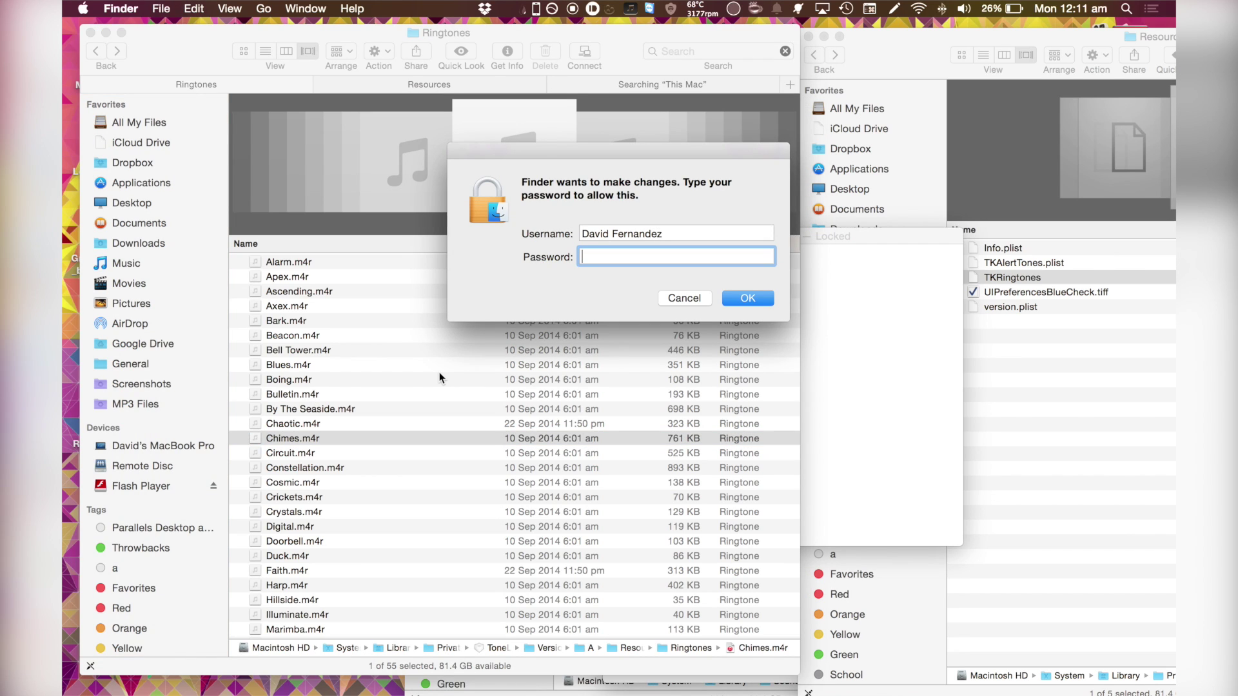
type("••")
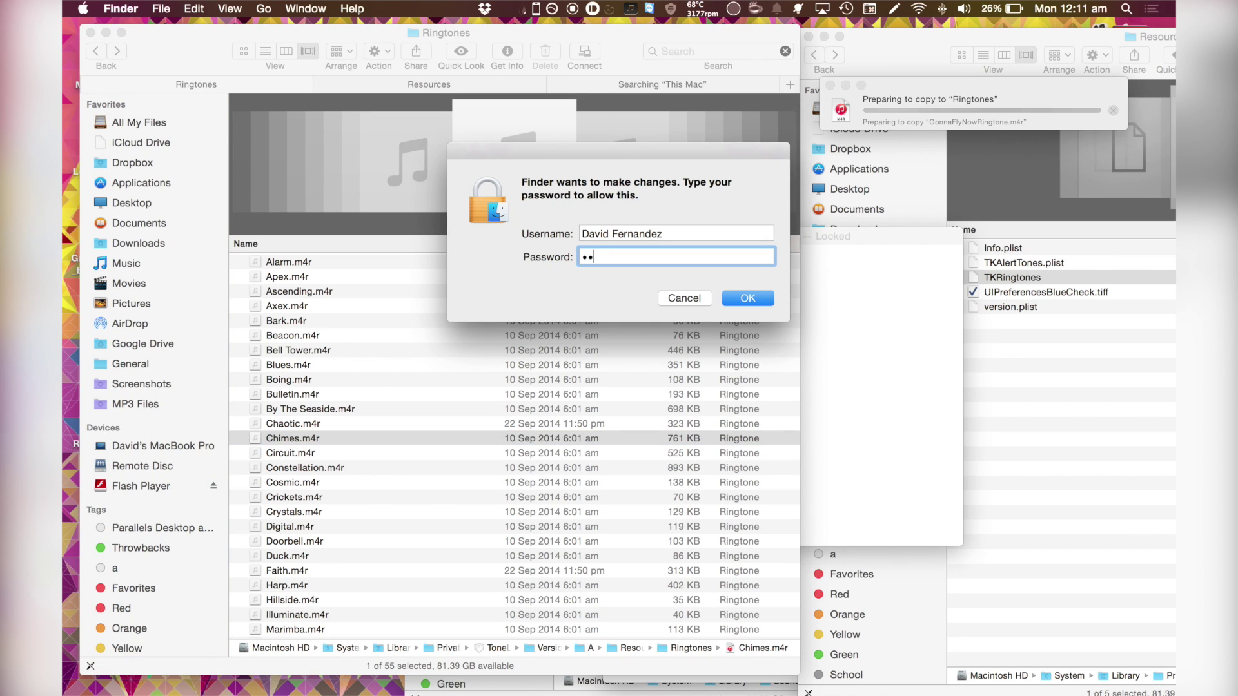
type("•••••••")
key("Return")
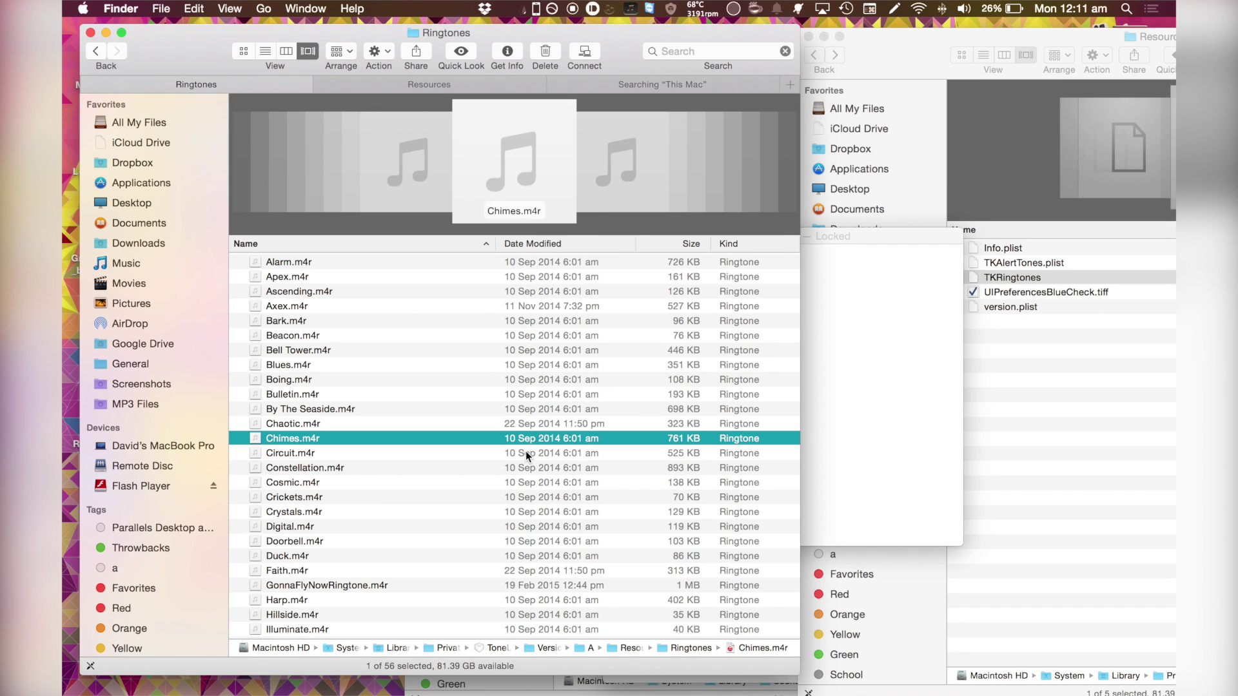
- Rename GonnaFlyNowRingtone.m4r to GonnaFlyNow.m4r, authorising again with the admin password
left_click(379, 587)
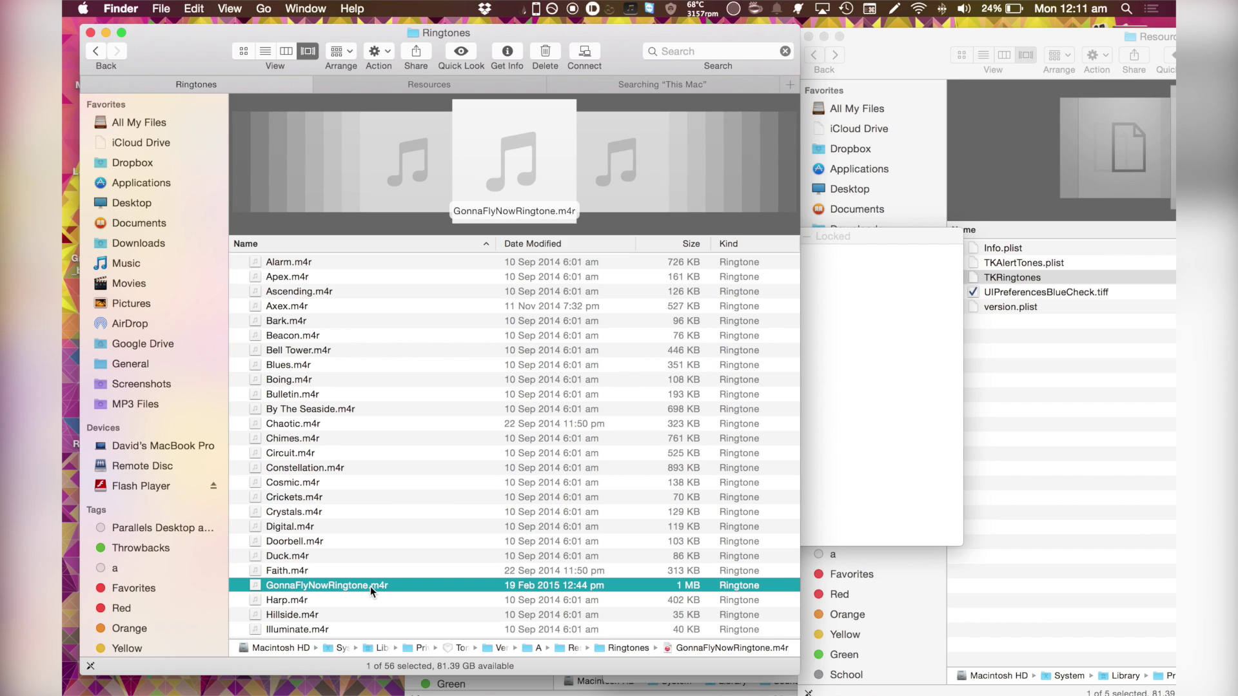
key("Return")
left_click(367, 585)
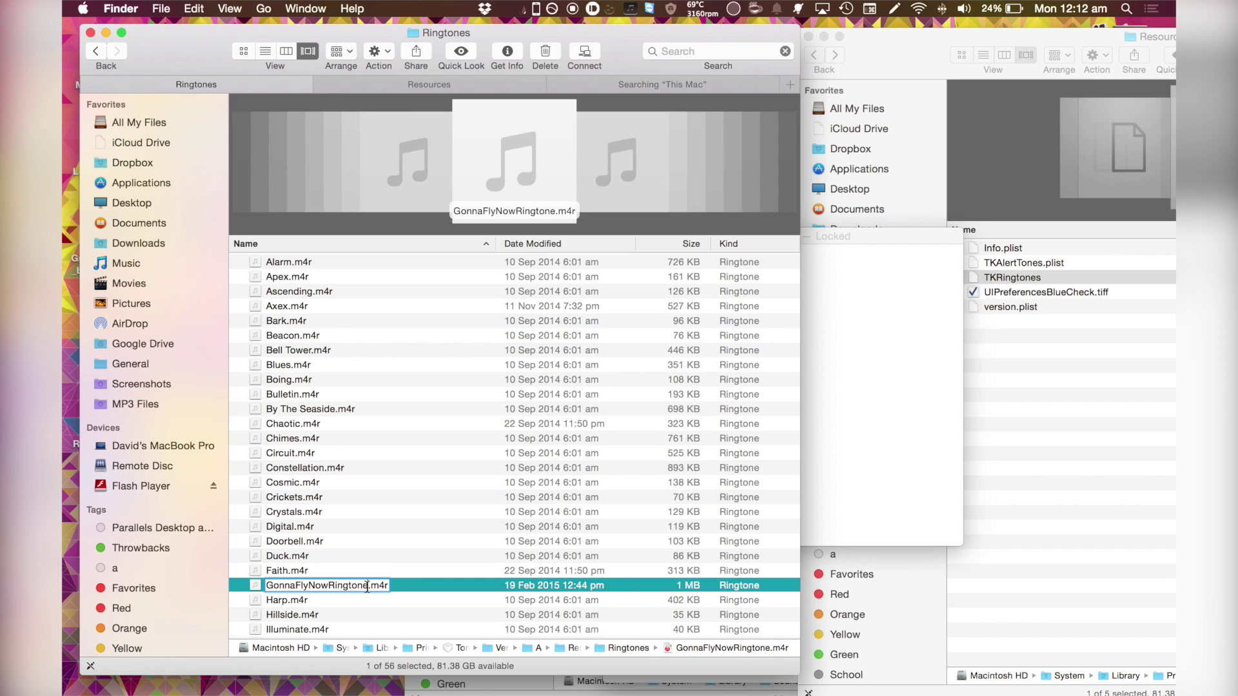
key("BackSpace")
key("BackSpace")
key("BackSpace")
key("BackSpace")
key("BackSpace")
key("BackSpace")
key("BackSpace")
key("BackSpace")
left_click(379, 558)
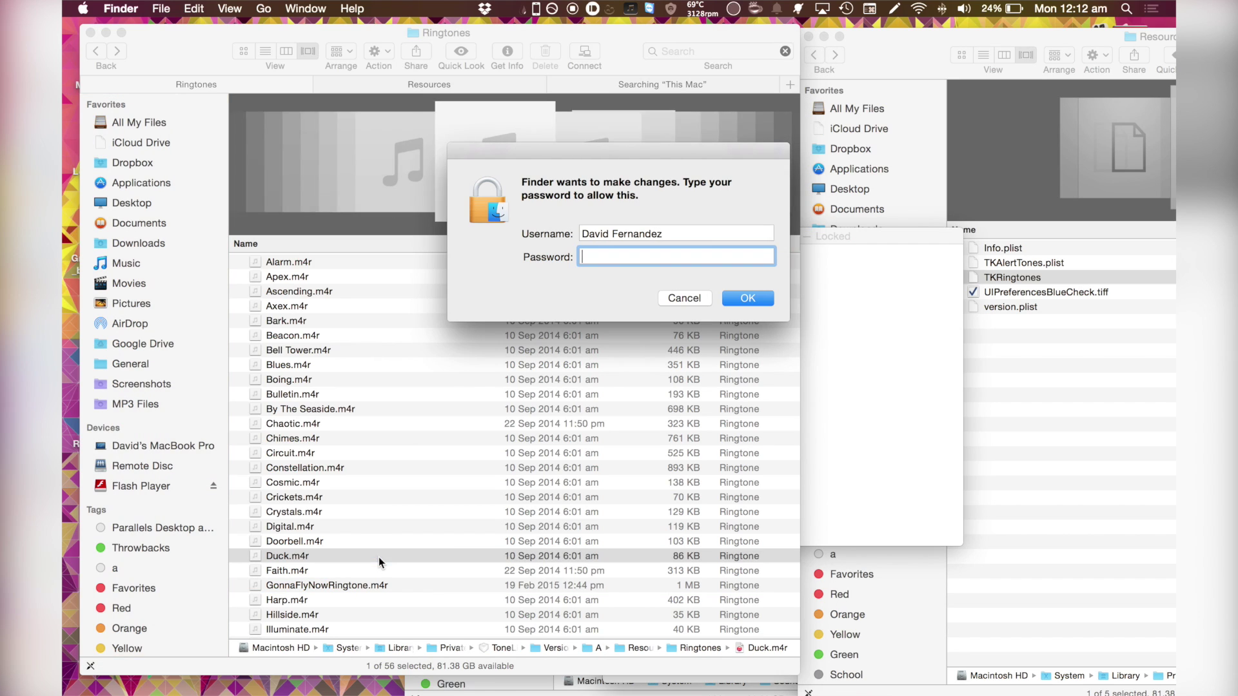
type("***********")
key("Return")
scroll(497, 430, "down", 10)
scroll(443, 357, "up", 4)
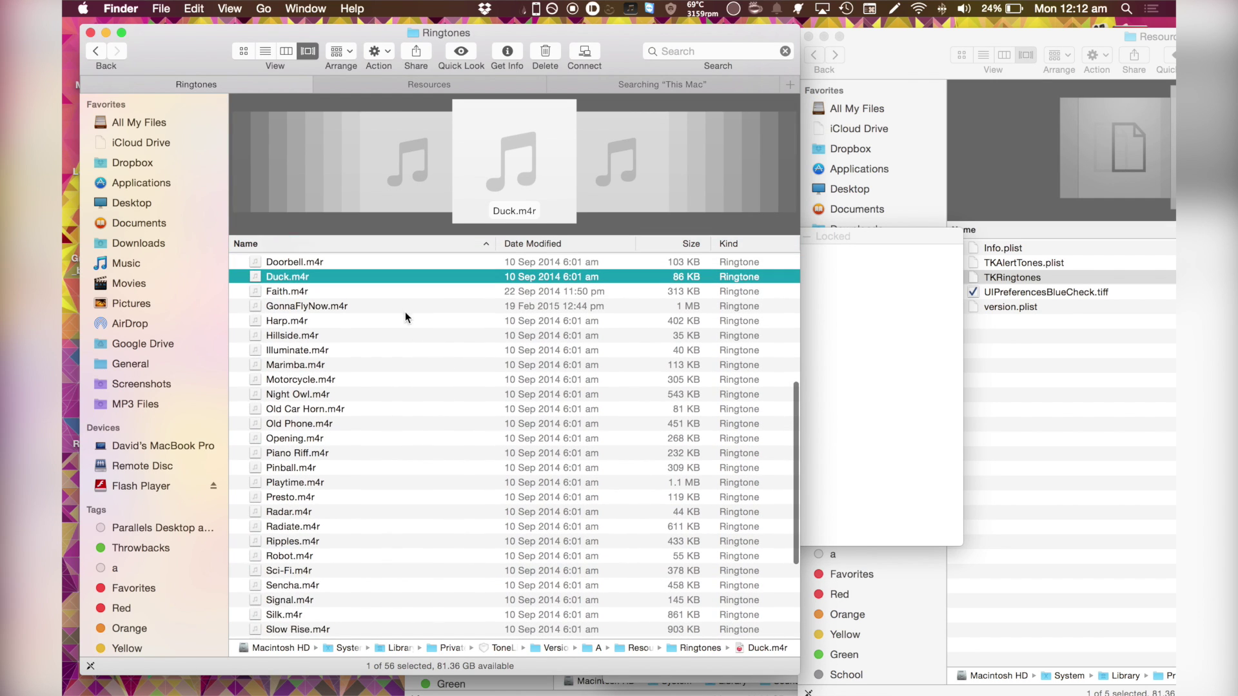
left_click(404, 309)
- Preview the renamed GonnaFlyNow.m4r ringtone in Quick Look
key("space")
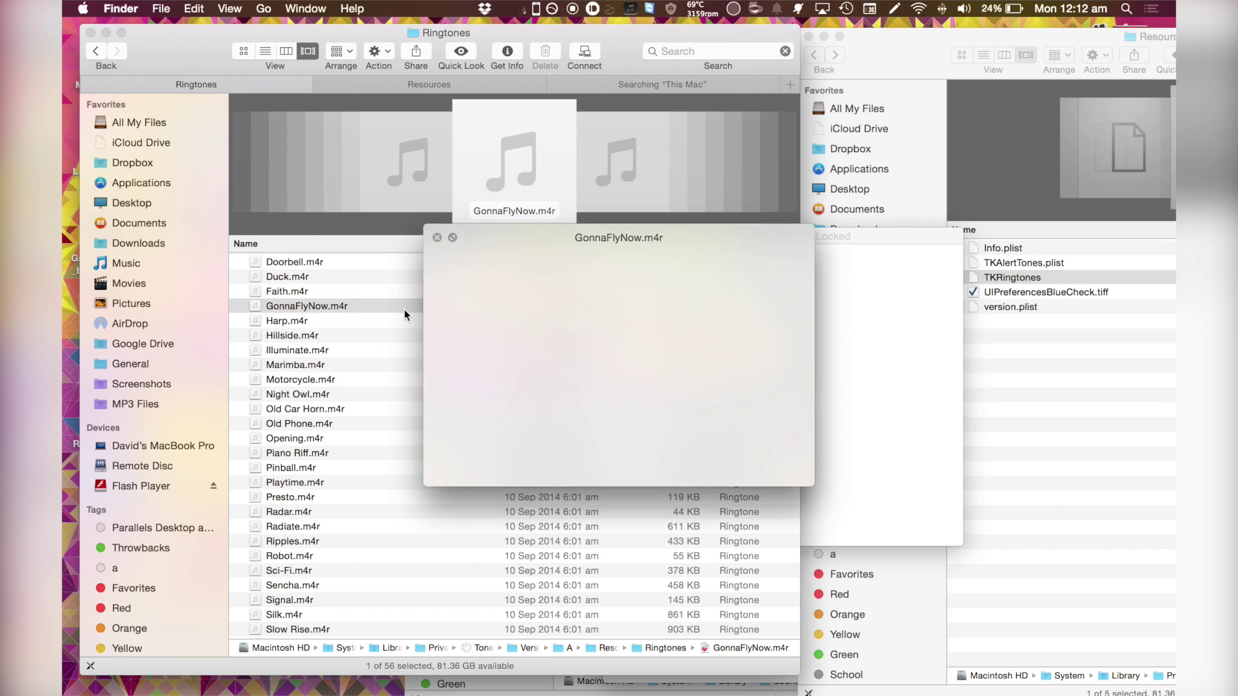
left_click(405, 232)
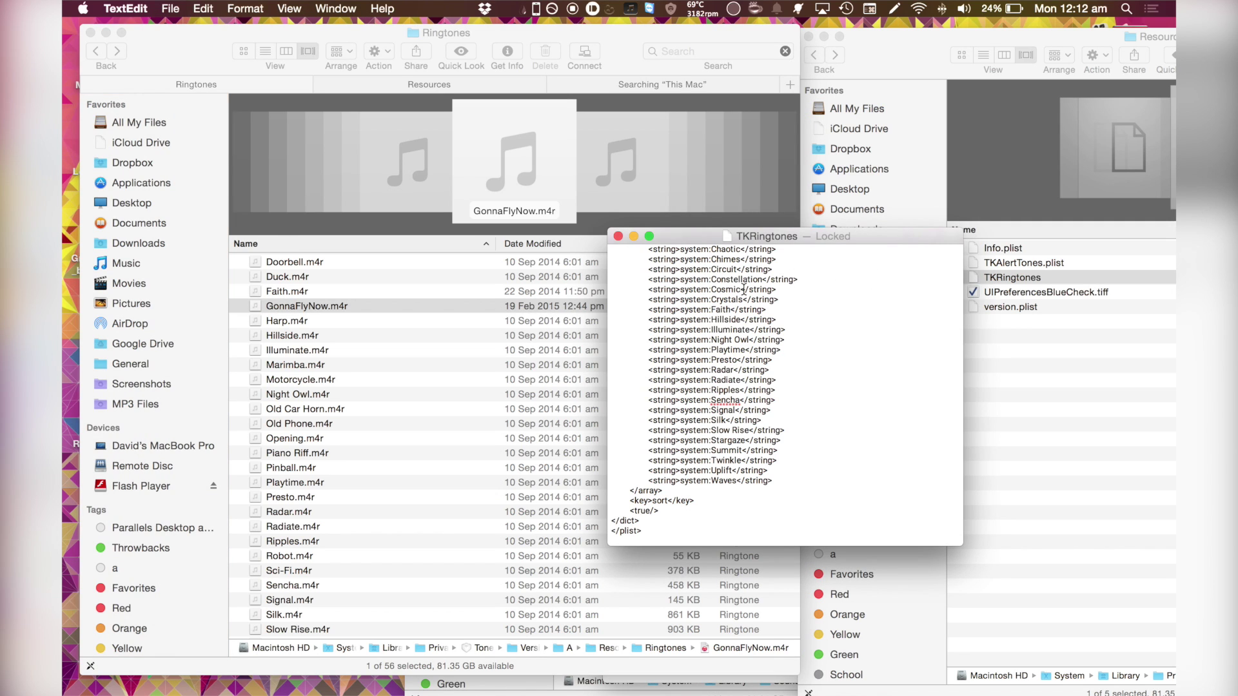
scroll(806, 480, "up", 10)
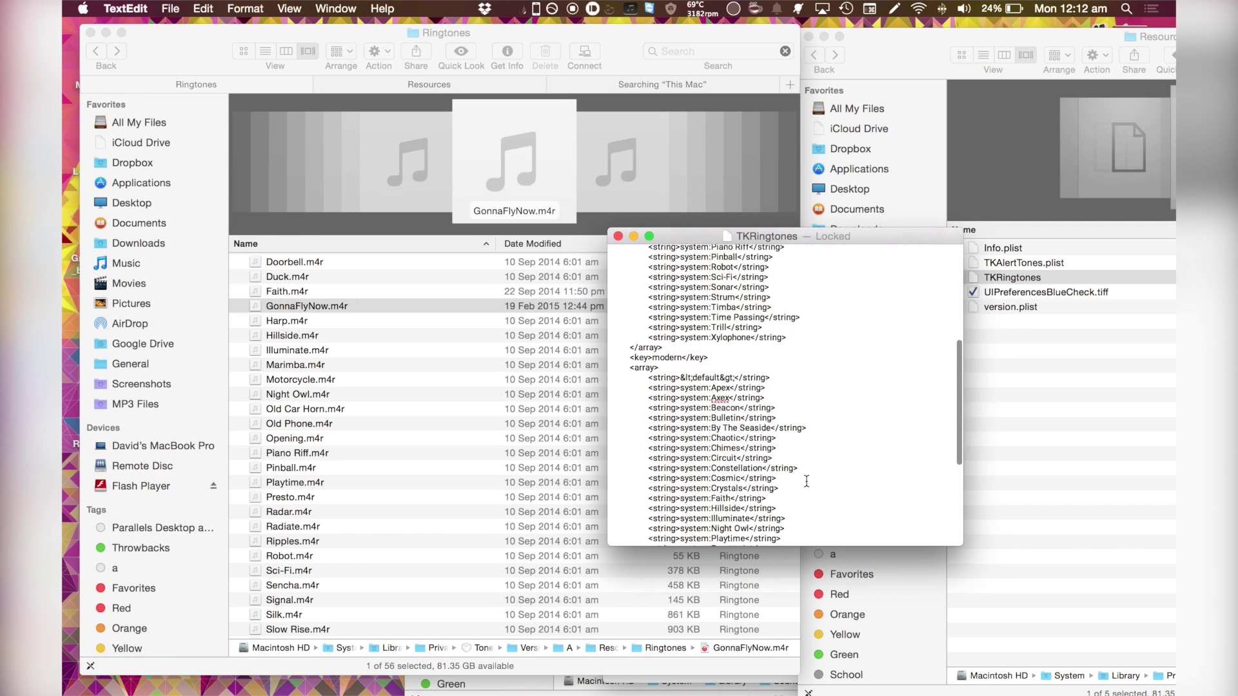
- Try unlocking the locked TKRingtones plist, then choose Duplicate for an editable copy
left_click_drag(714, 233, 568, 198)
left_click(688, 202)
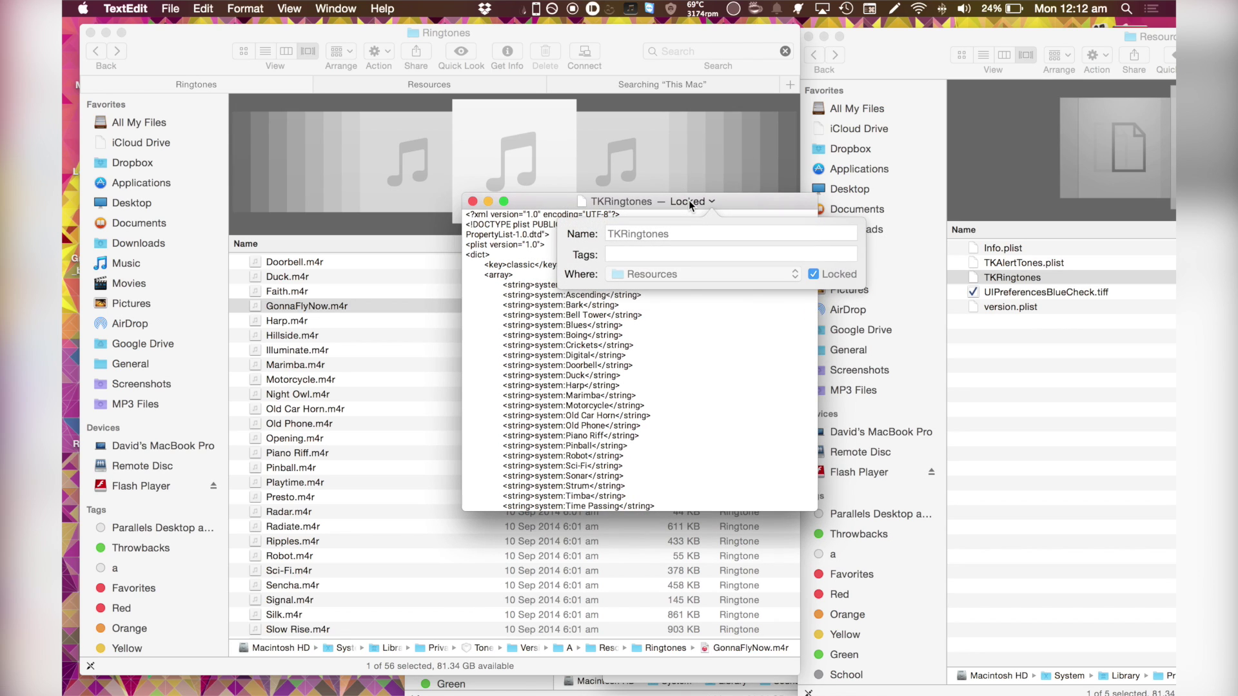
left_click(811, 274)
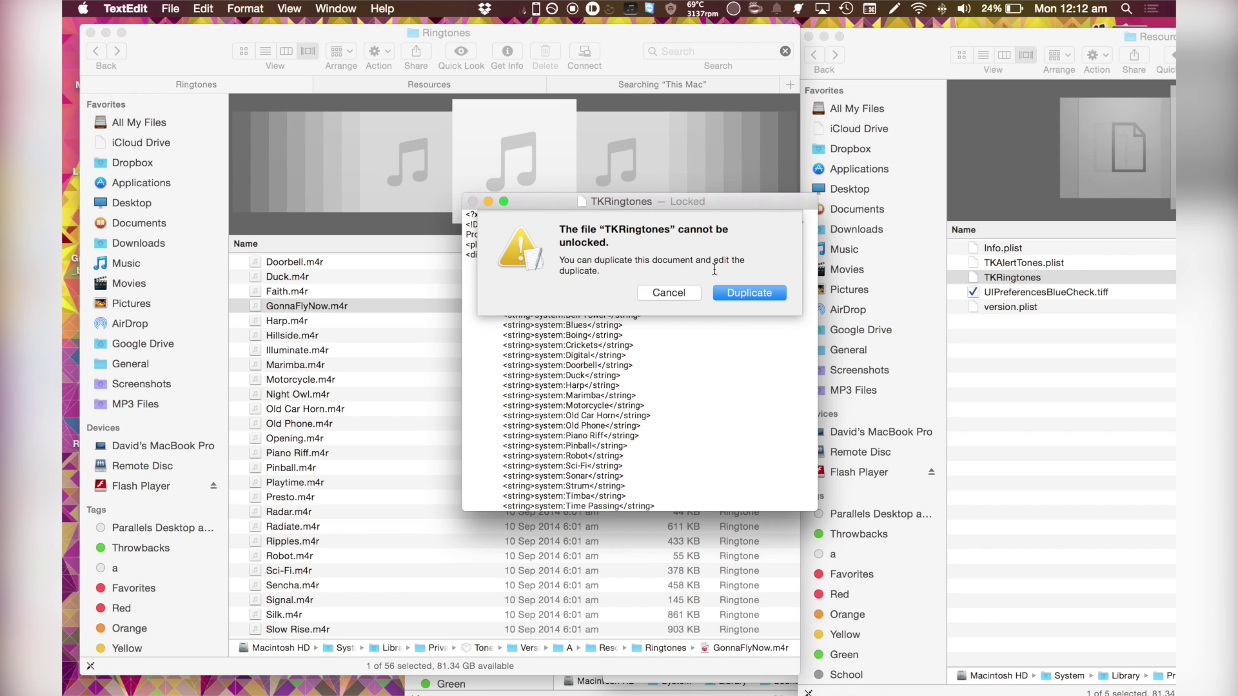
left_click_drag(723, 205, 618, 200)
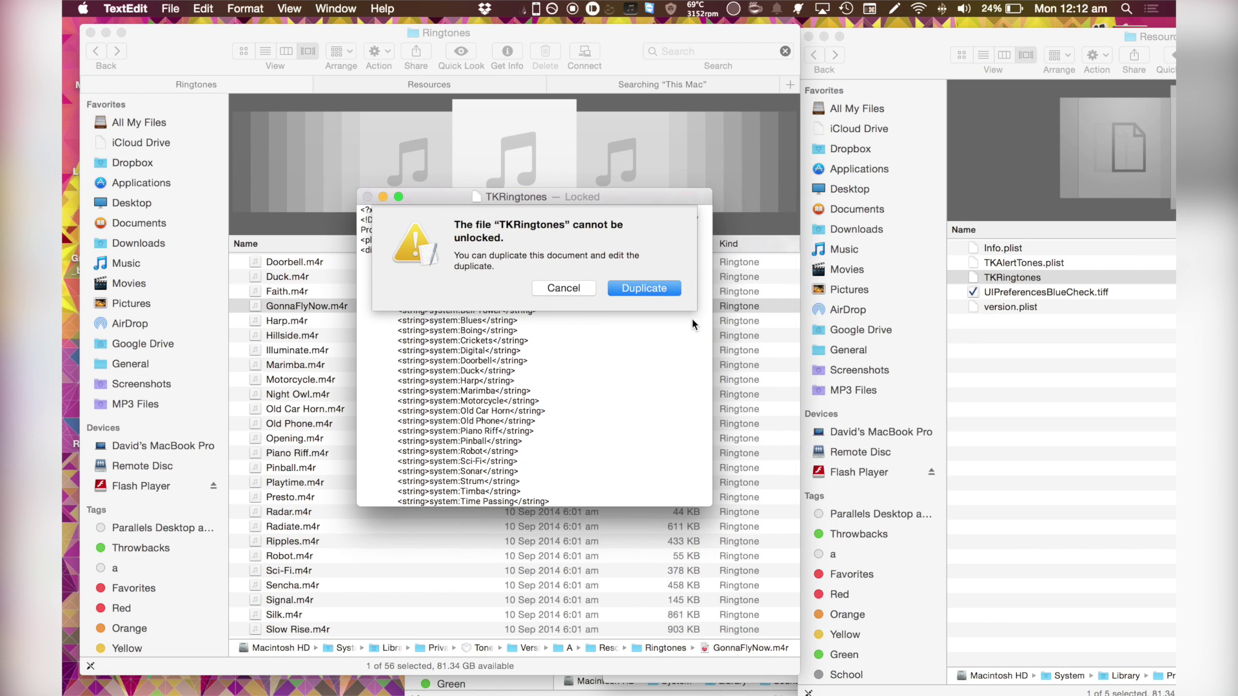
left_click(655, 286)
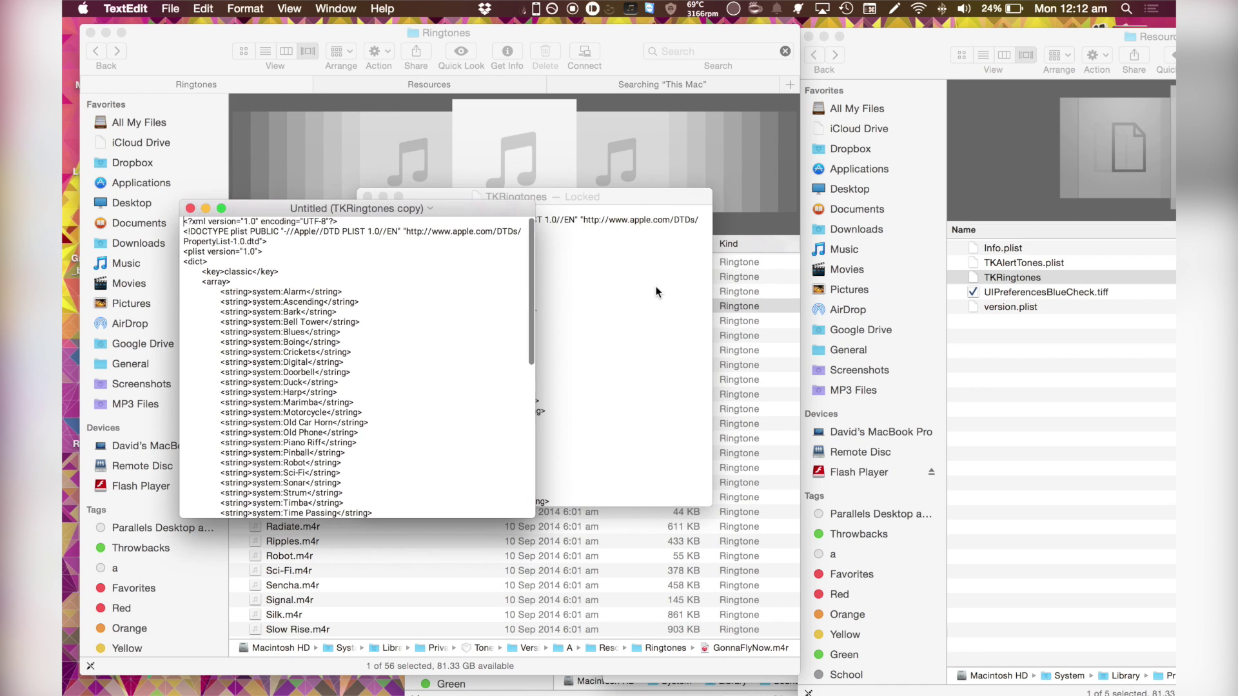
- Inspect the Faith, Chaotic and Axex entries in the plist copy's ringtone list
left_click_drag(468, 214, 852, 216)
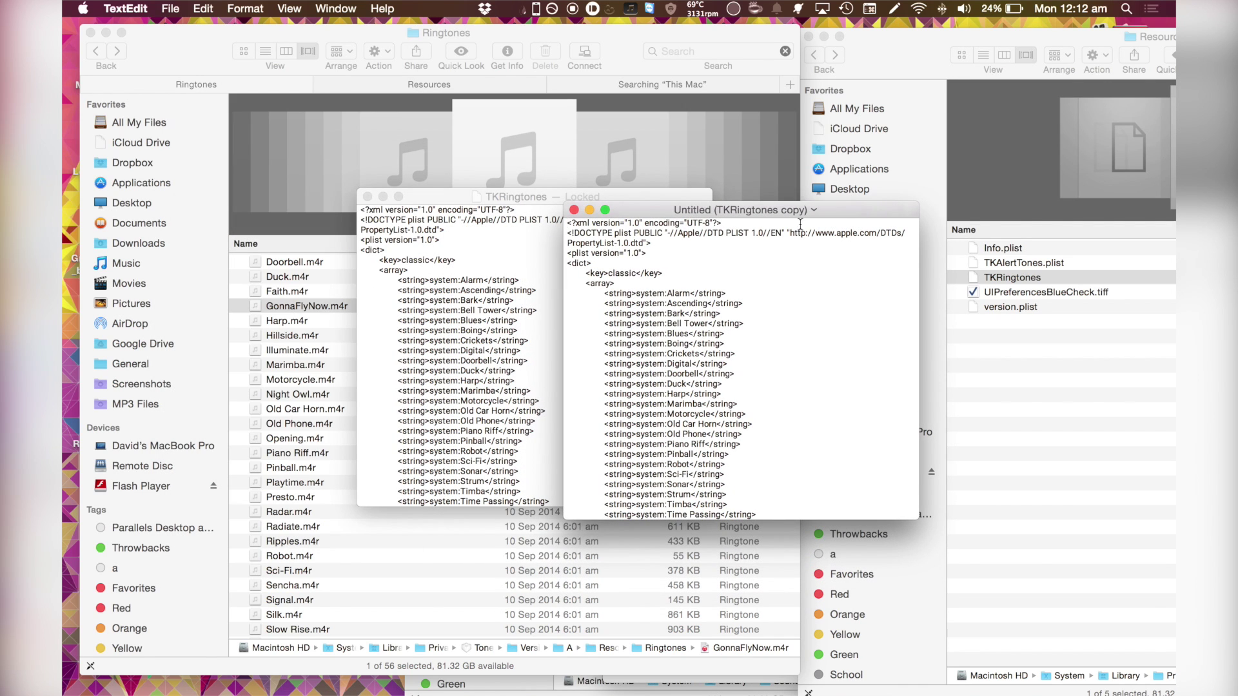
scroll(810, 392, "down", 10)
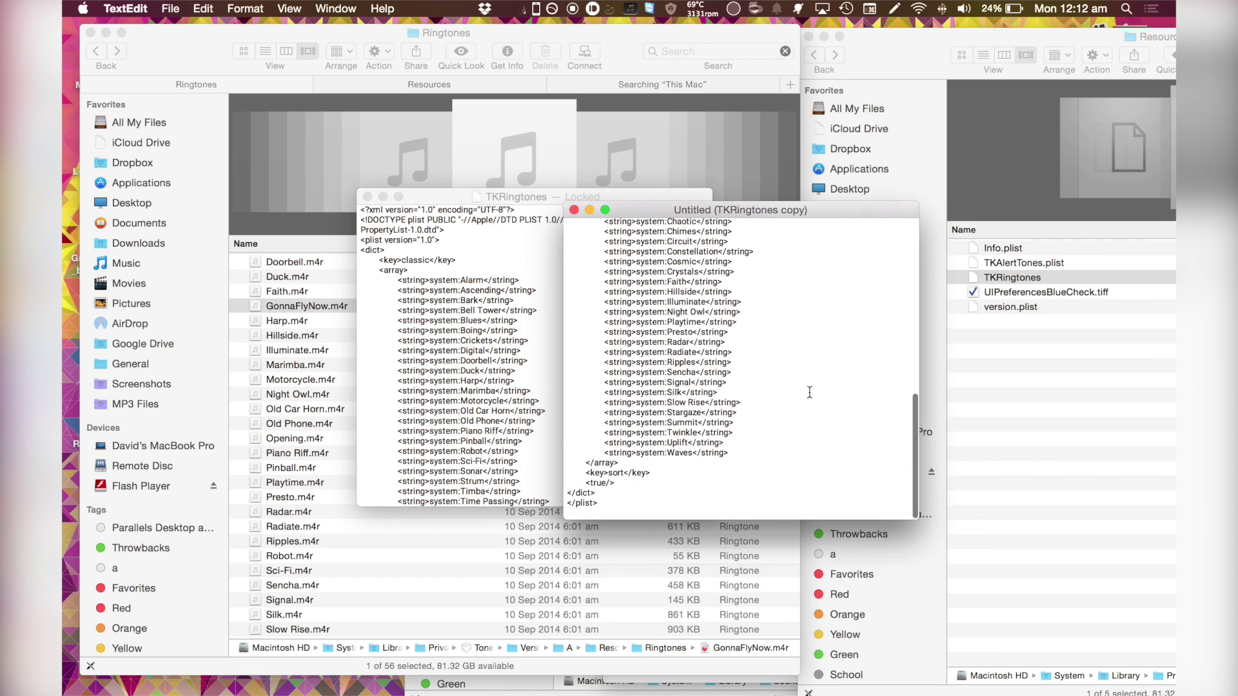
scroll(809, 392, "up", 1)
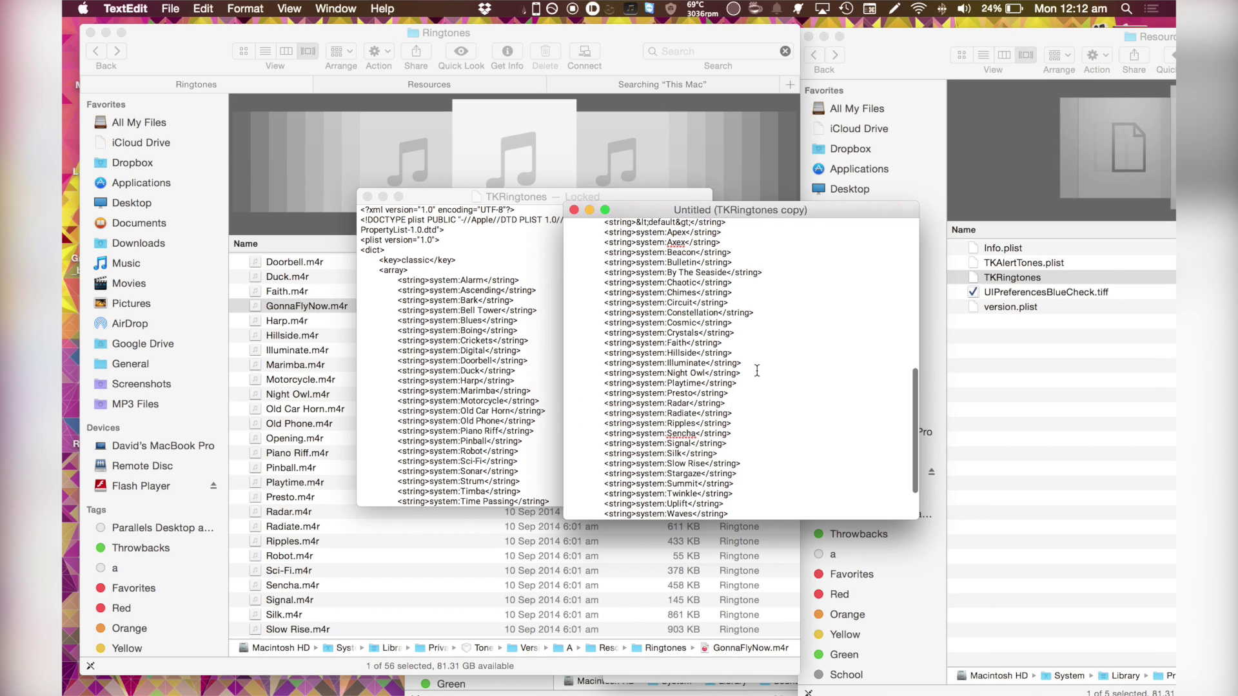
scroll(749, 325, "down", 1)
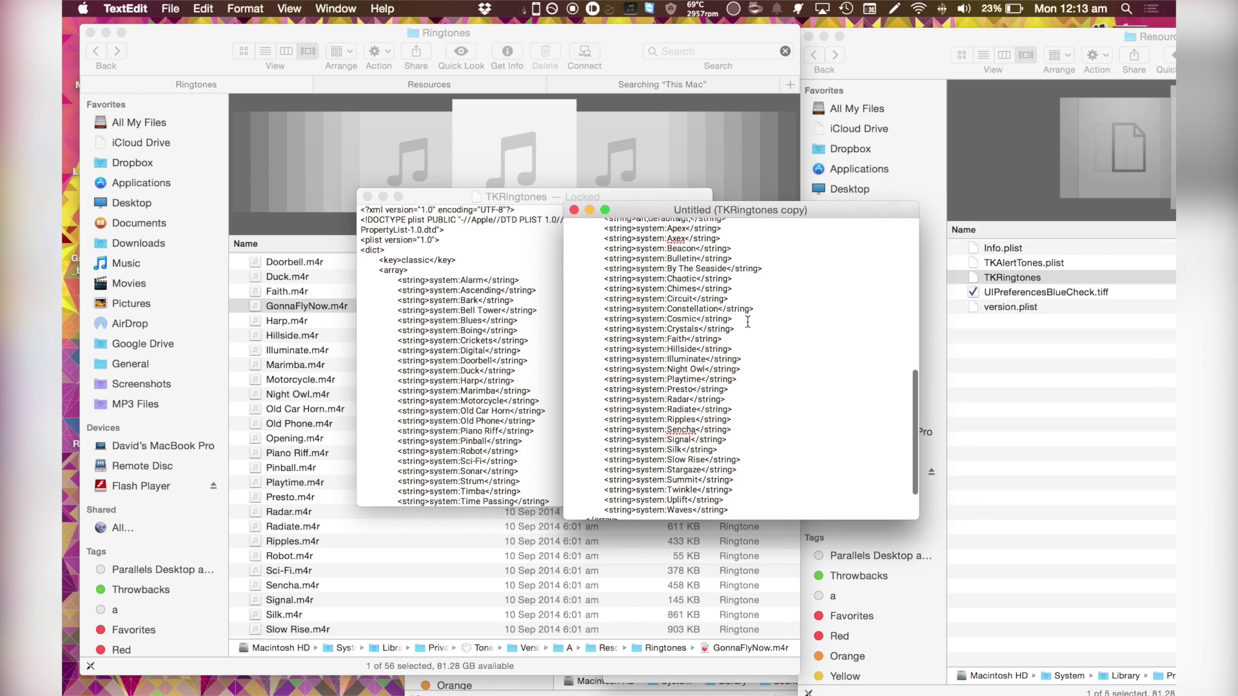
left_click(670, 339)
double_click(670, 340)
left_click(687, 359)
double_click(669, 279)
left_click(700, 279)
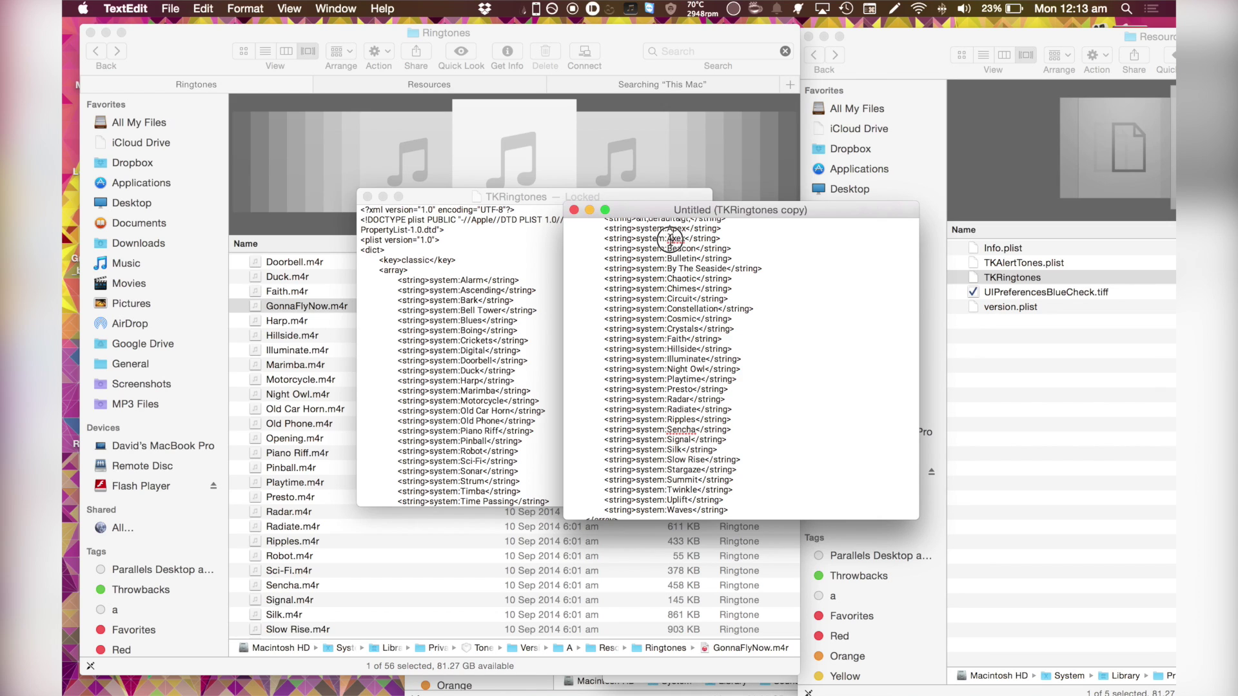
left_click_drag(671, 239, 691, 240)
left_click(684, 244)
left_click(685, 238)
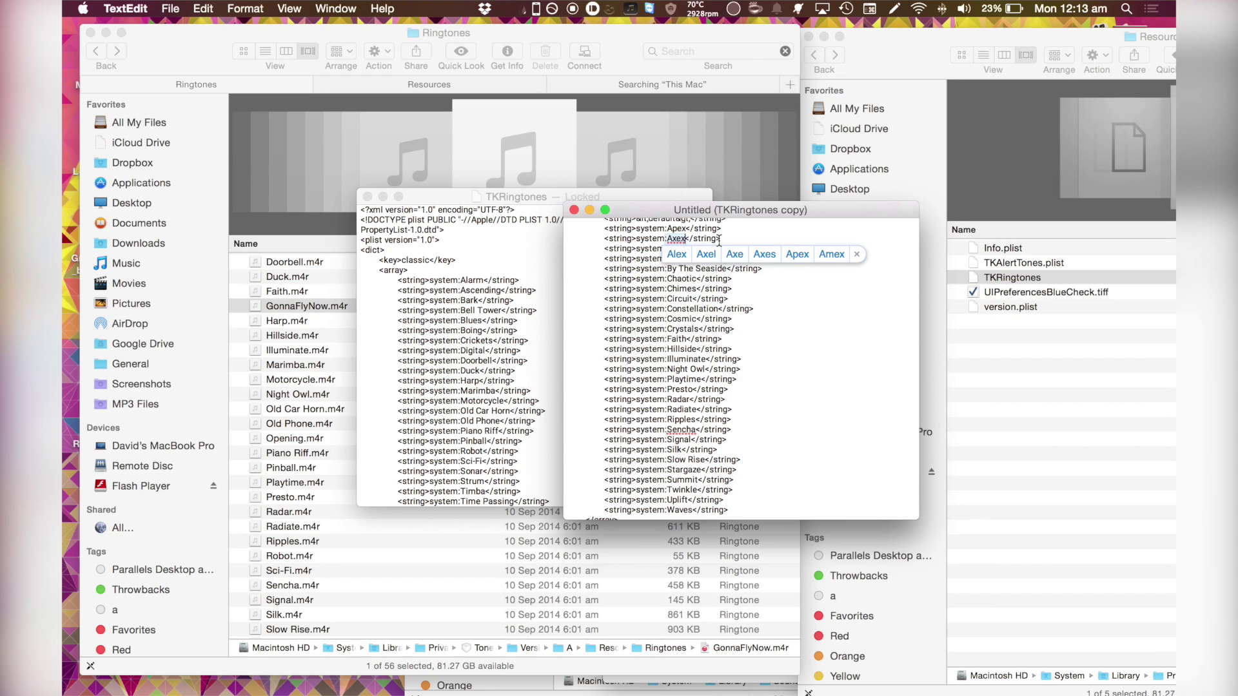
left_click(719, 239)
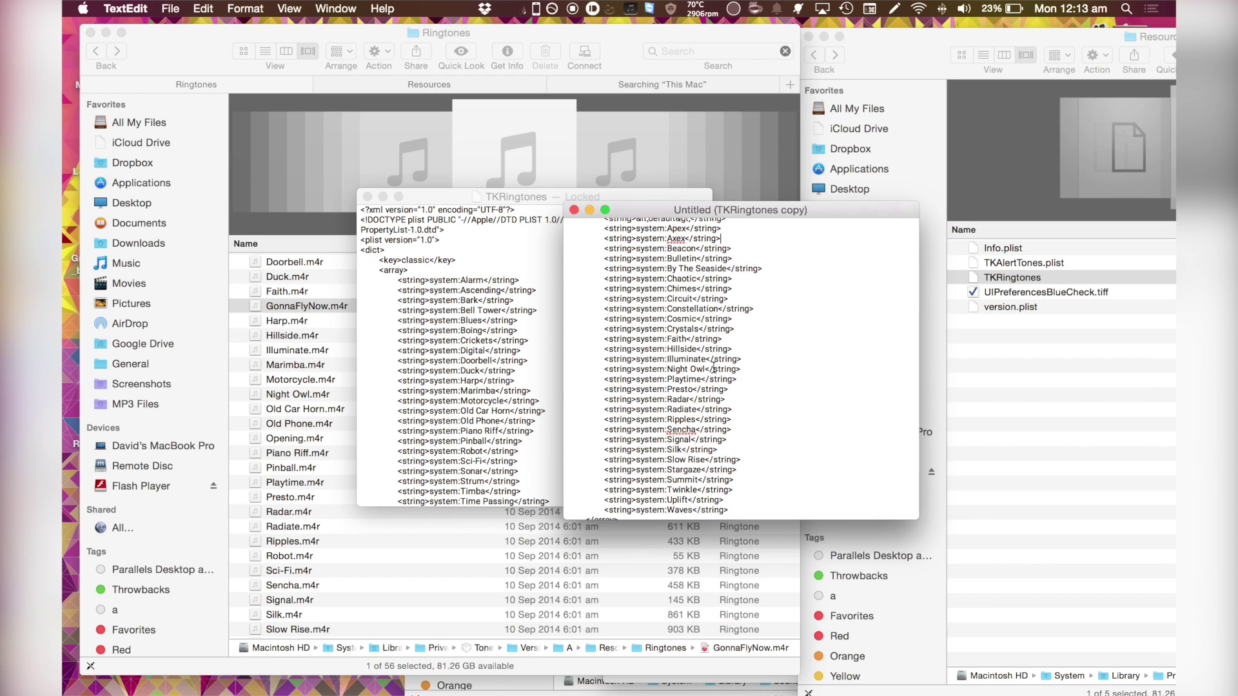
- Duplicate the Faith line below itself and change Faith to GonnaFlyNow
left_click(738, 387)
left_click(723, 341)
key("Return")
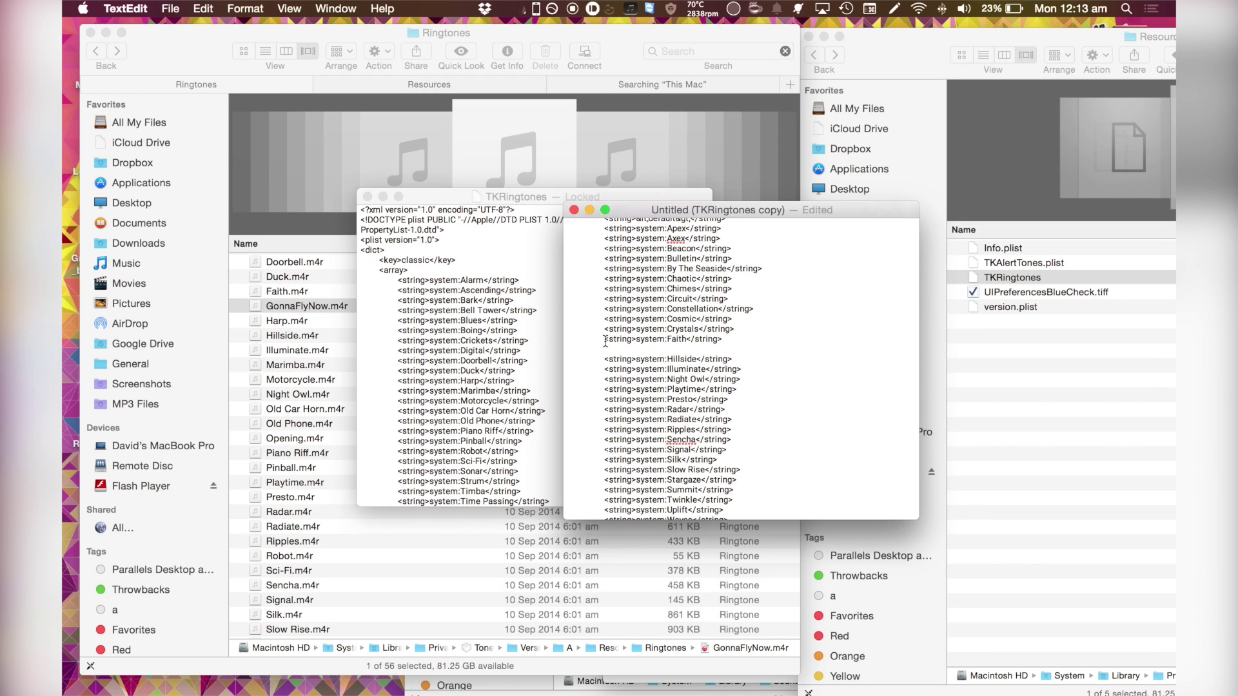
left_click_drag(605, 342, 726, 340)
key("super+c")
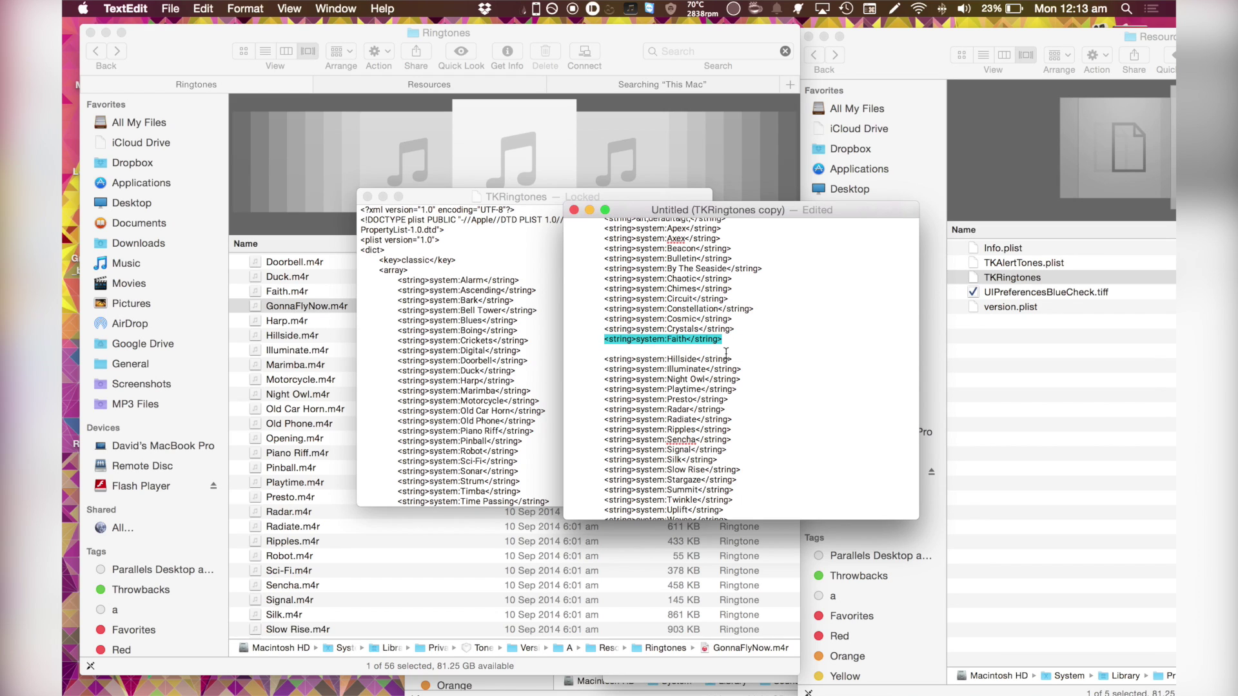
left_click(664, 351)
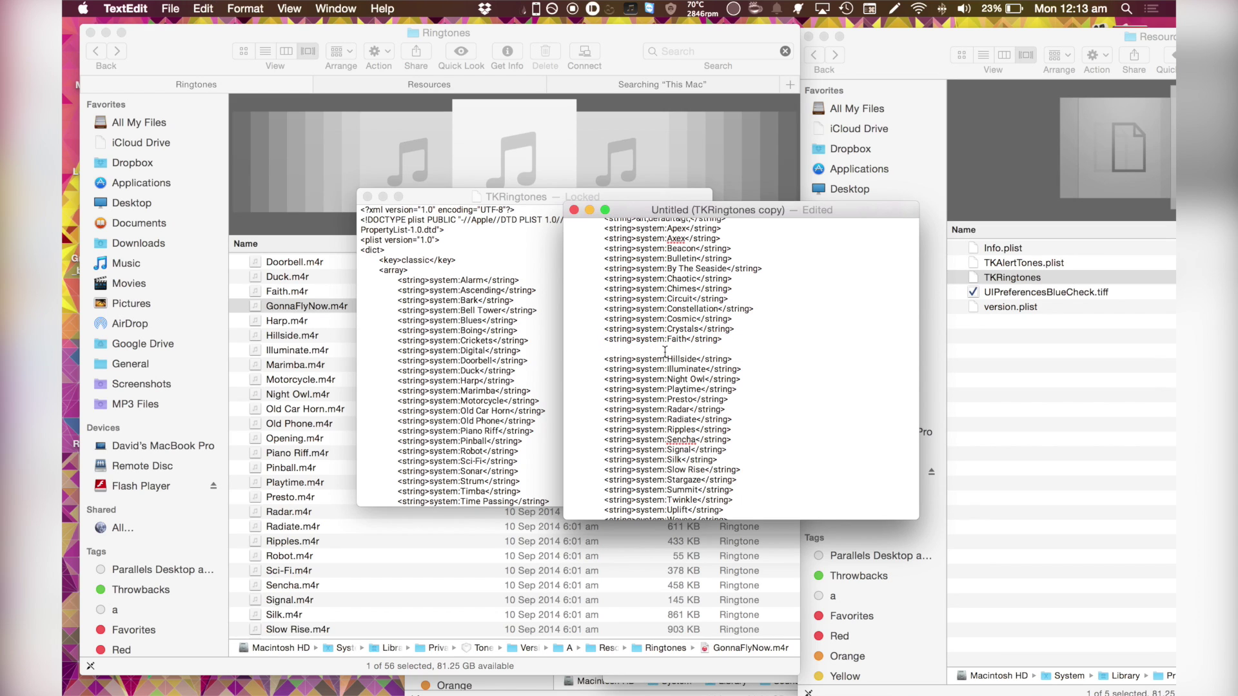
key("super+v")
left_click_drag(666, 350, 684, 353)
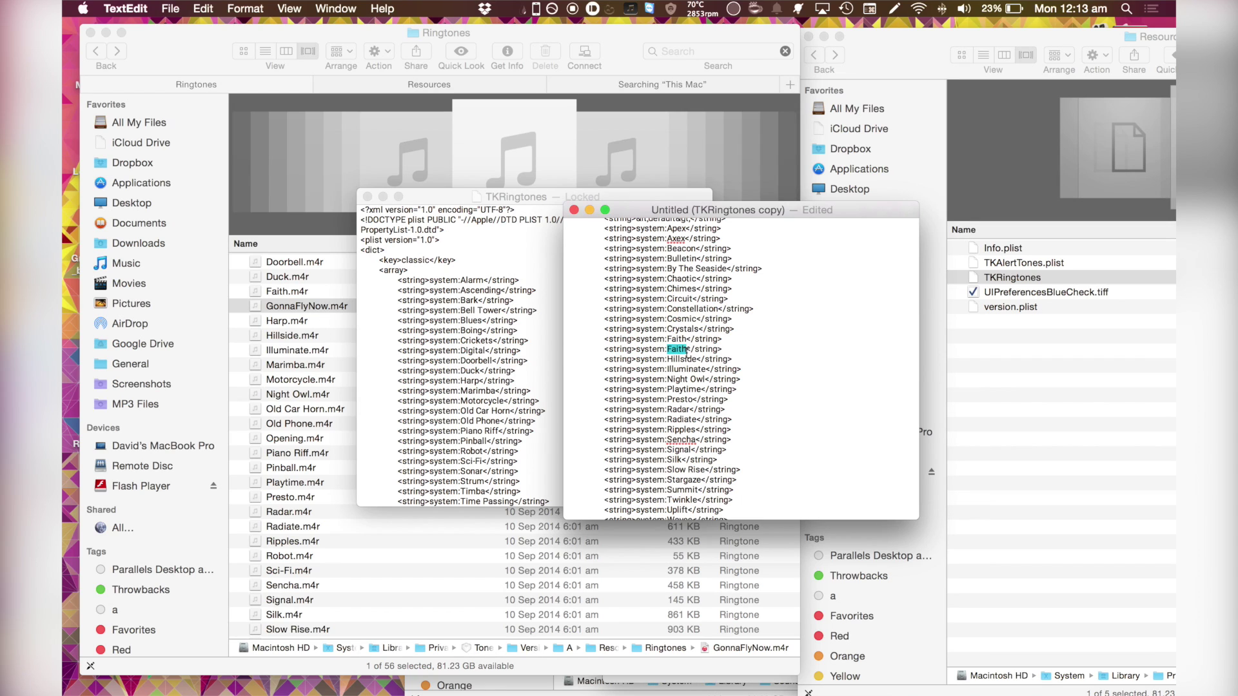
type("GonnaFlyNow")
key("Return")
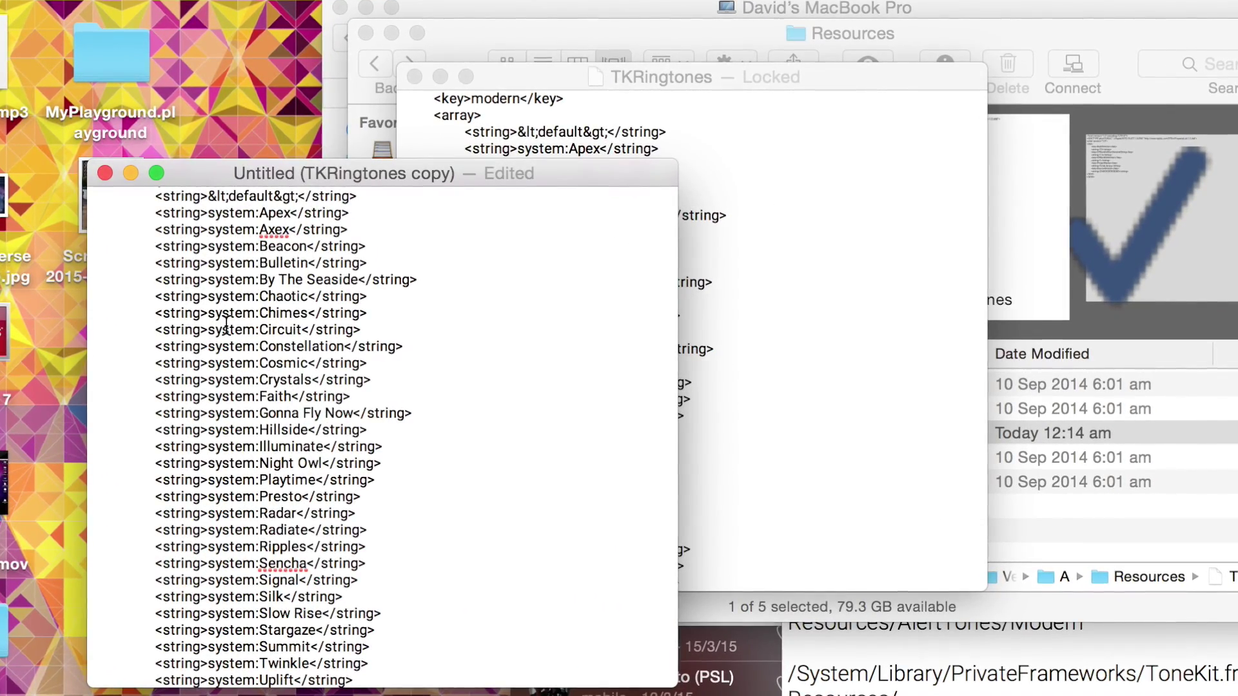
- Save the copy to the Desktop as TKRingtones copy.plist, with the .txt extension option unchecked
scroll(243, 327, "up", 5)
scroll(225, 327, "down", 10)
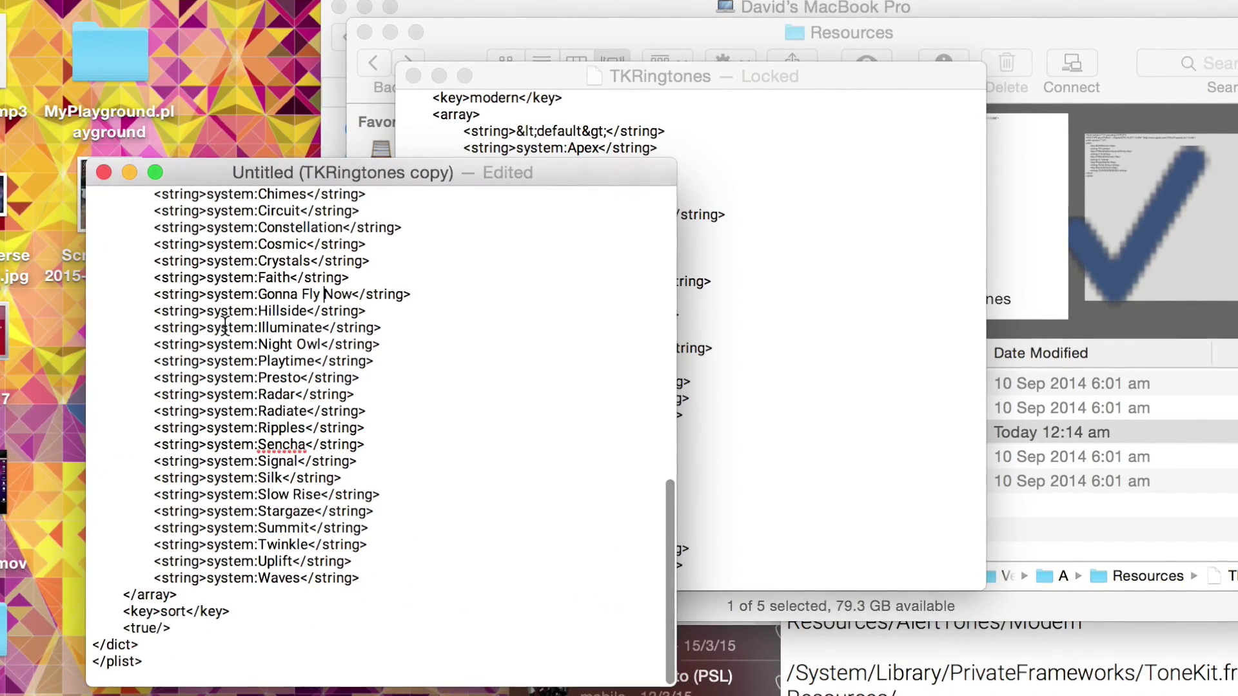
key("super+s")
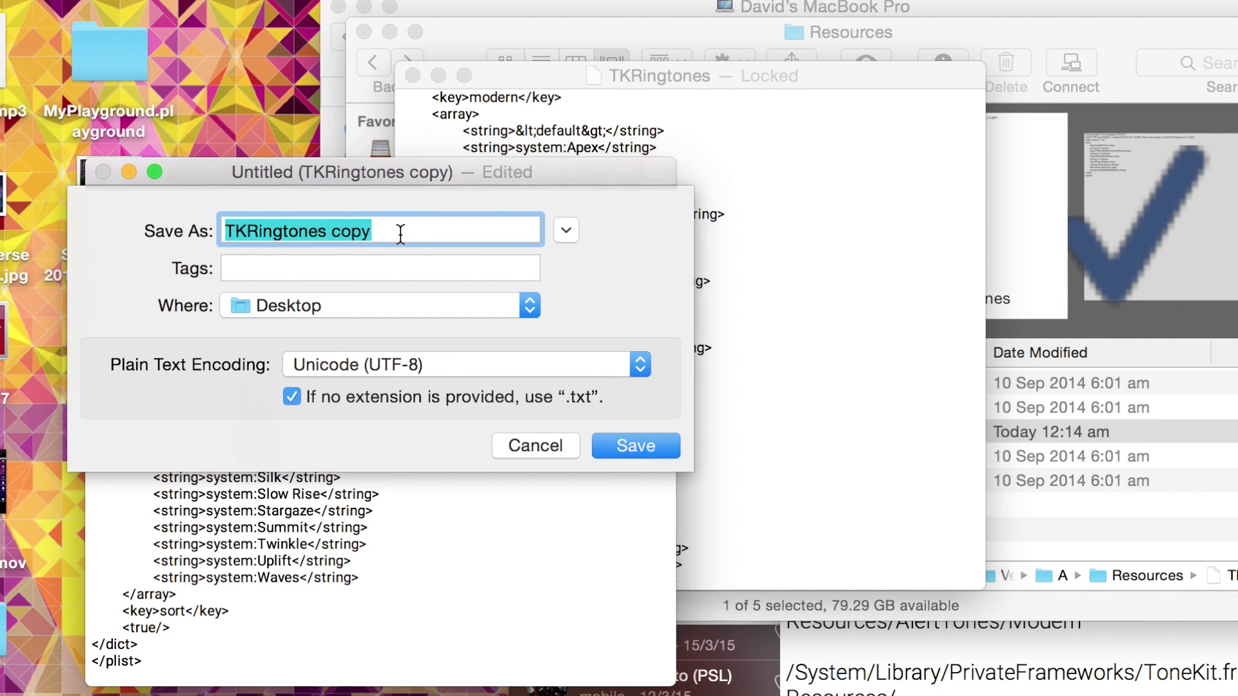
left_click(400, 234)
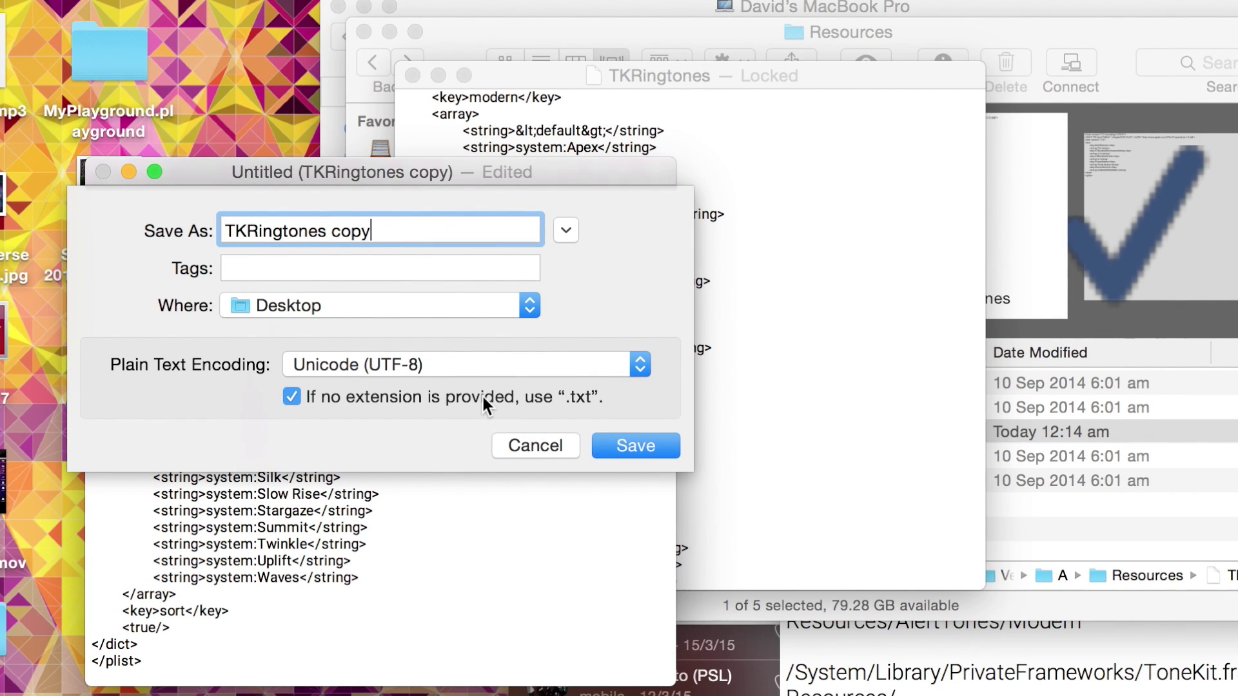
left_click(416, 396)
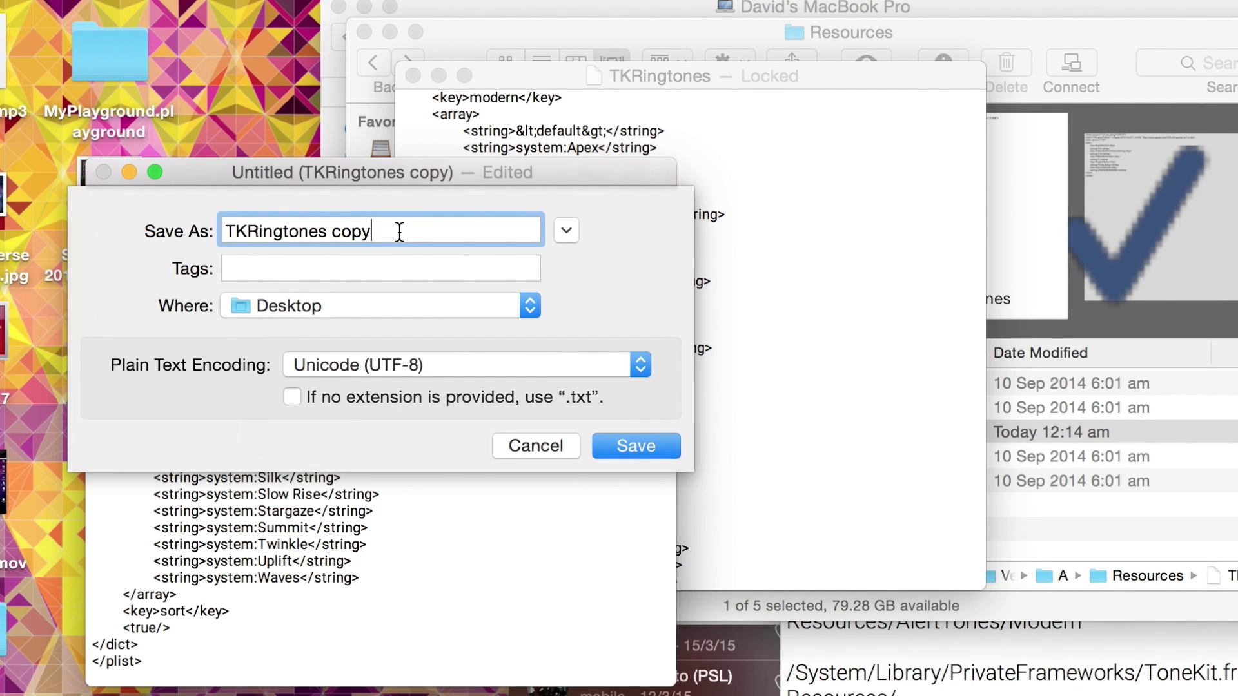
type(".plist")
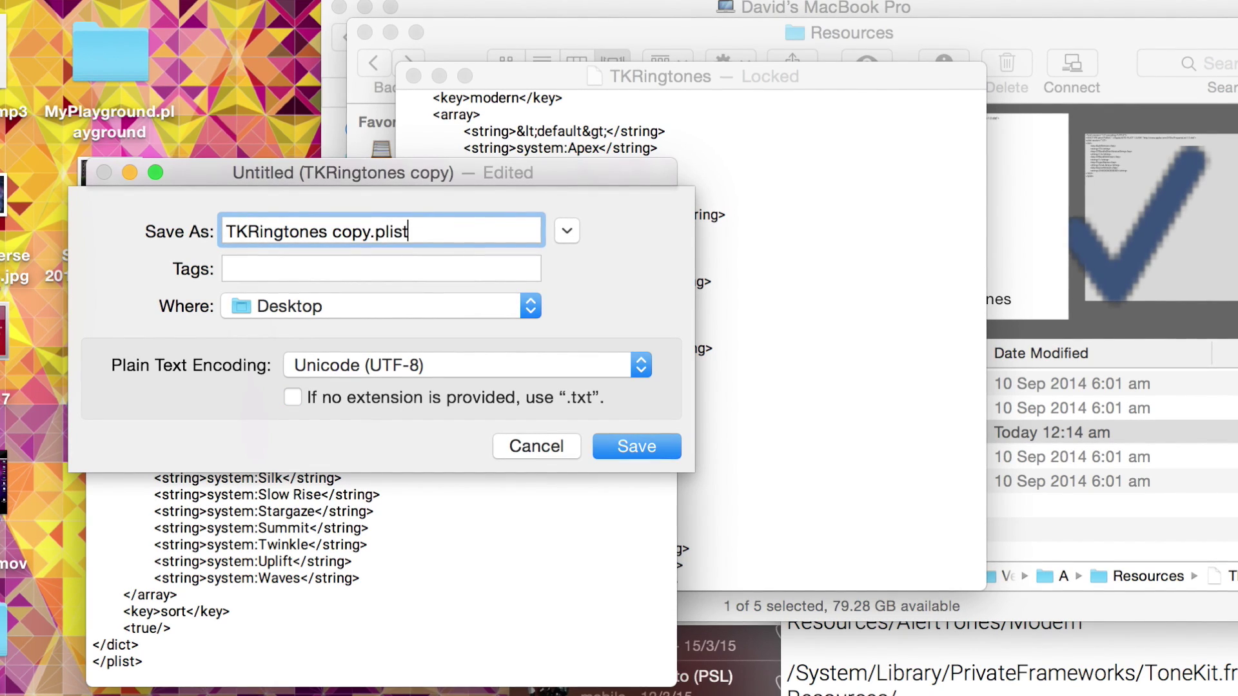
left_click(635, 446)
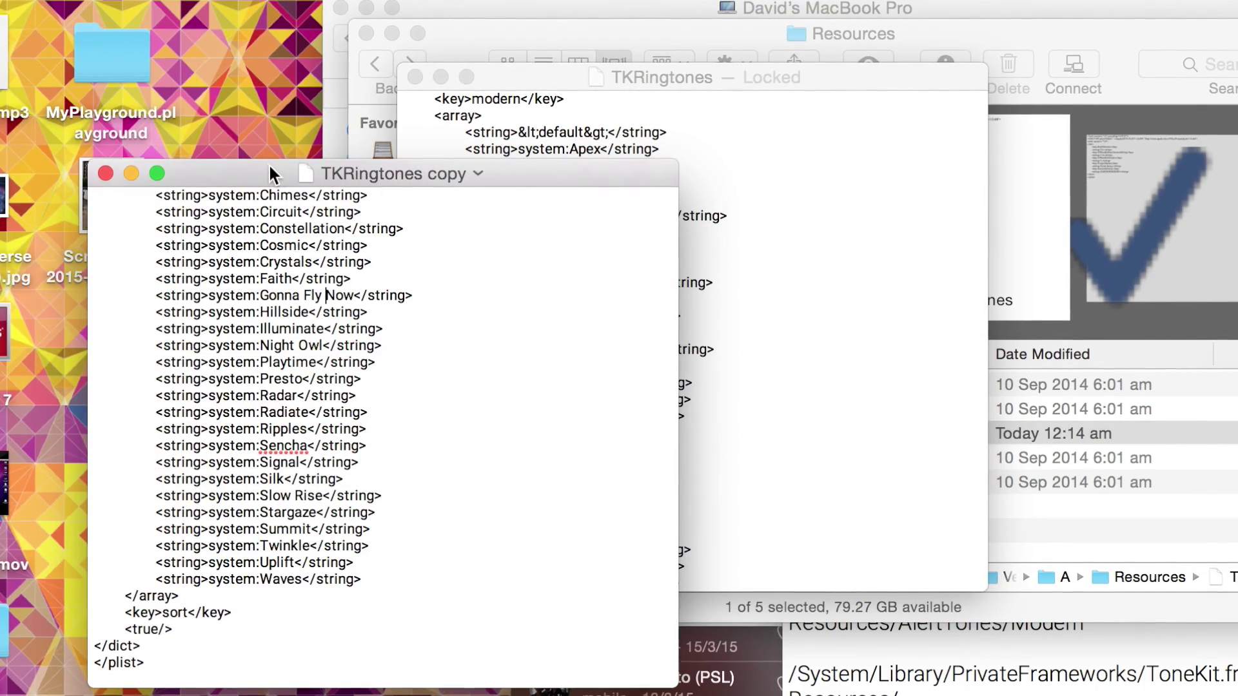
left_click_drag(284, 174, 481, 336)
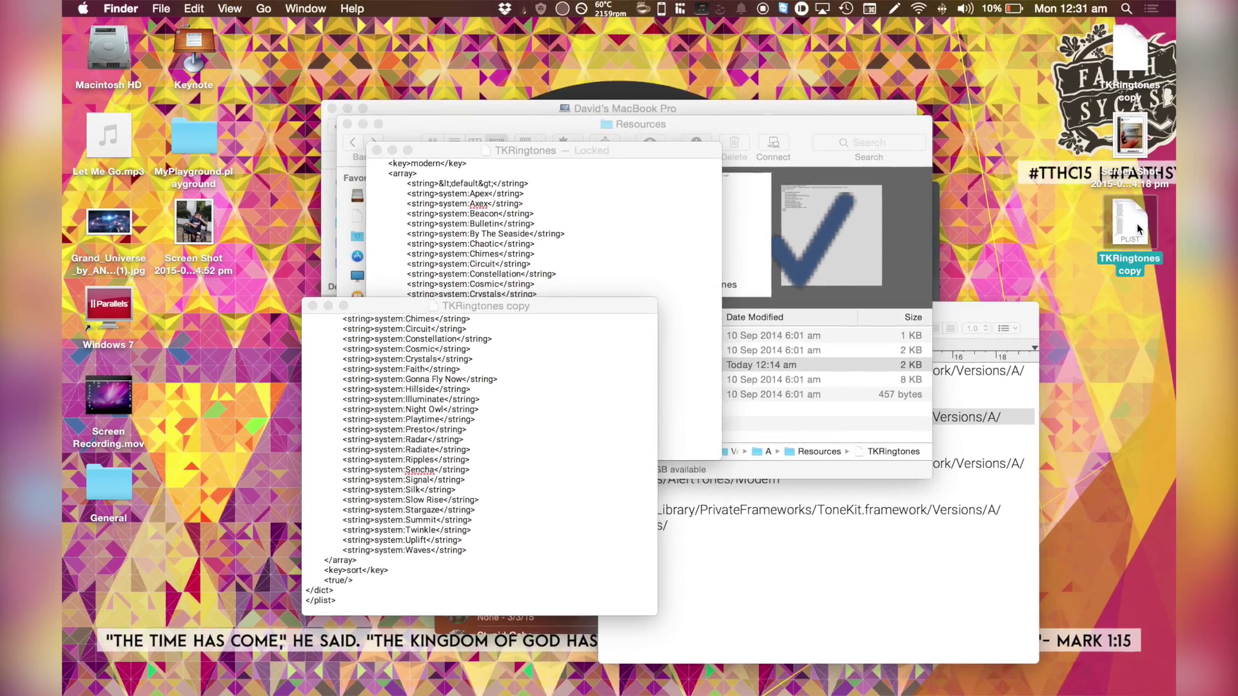
- Quick Look the saved TKRingtones copy.plist on the Desktop to check its contents
left_click(1131, 222)
key("space")
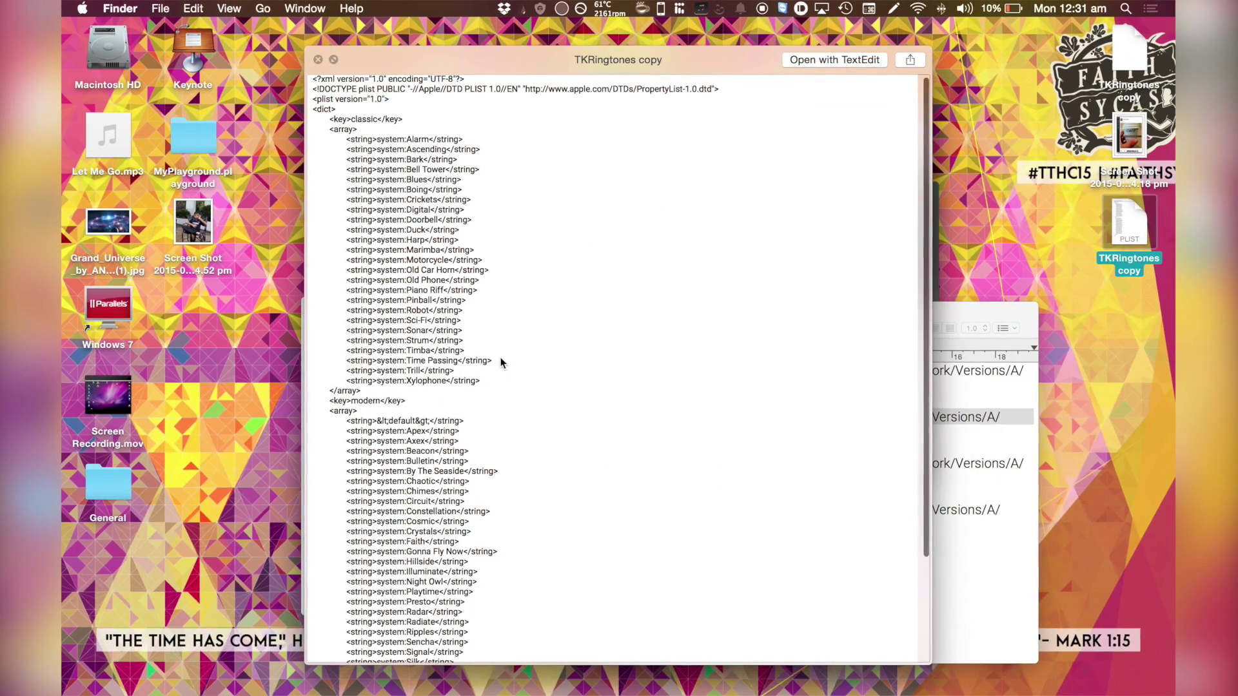
scroll(501, 361, "down", 5)
scroll(501, 361, "up", 10)
left_click(317, 60)
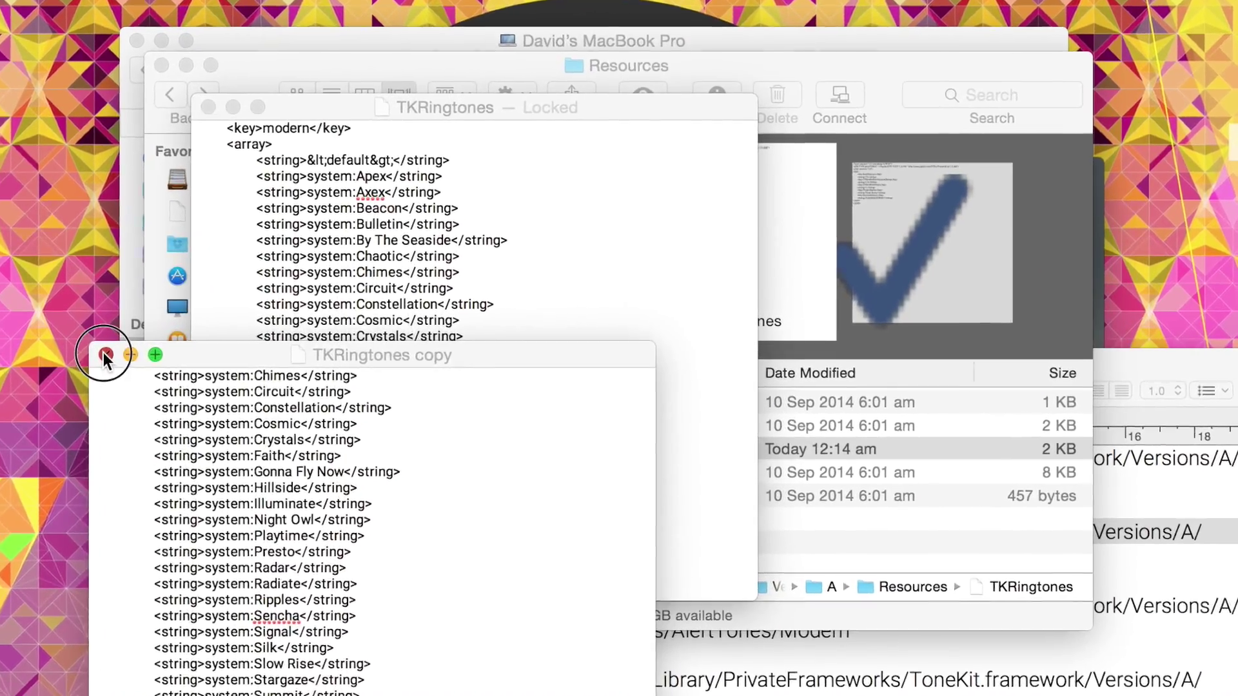
- Close both TKRingtones documents and select the TKRingtones file in the Resources folder
left_click(154, 349)
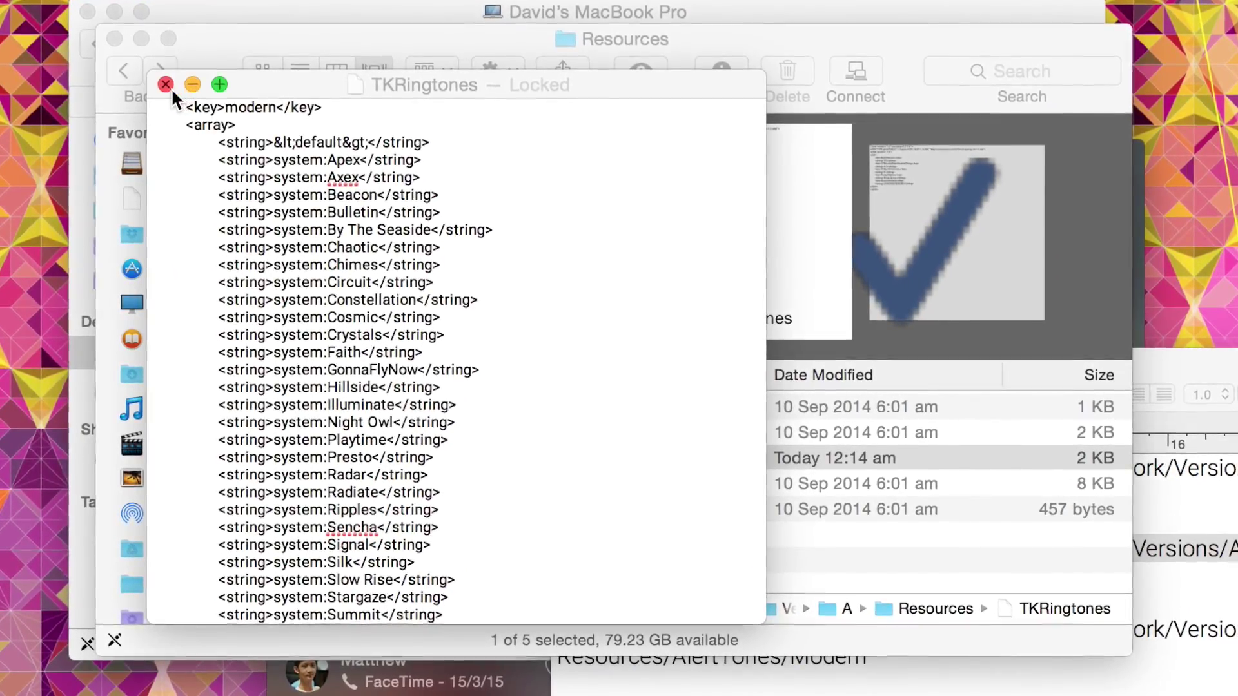
left_click(249, 123)
left_click(480, 456)
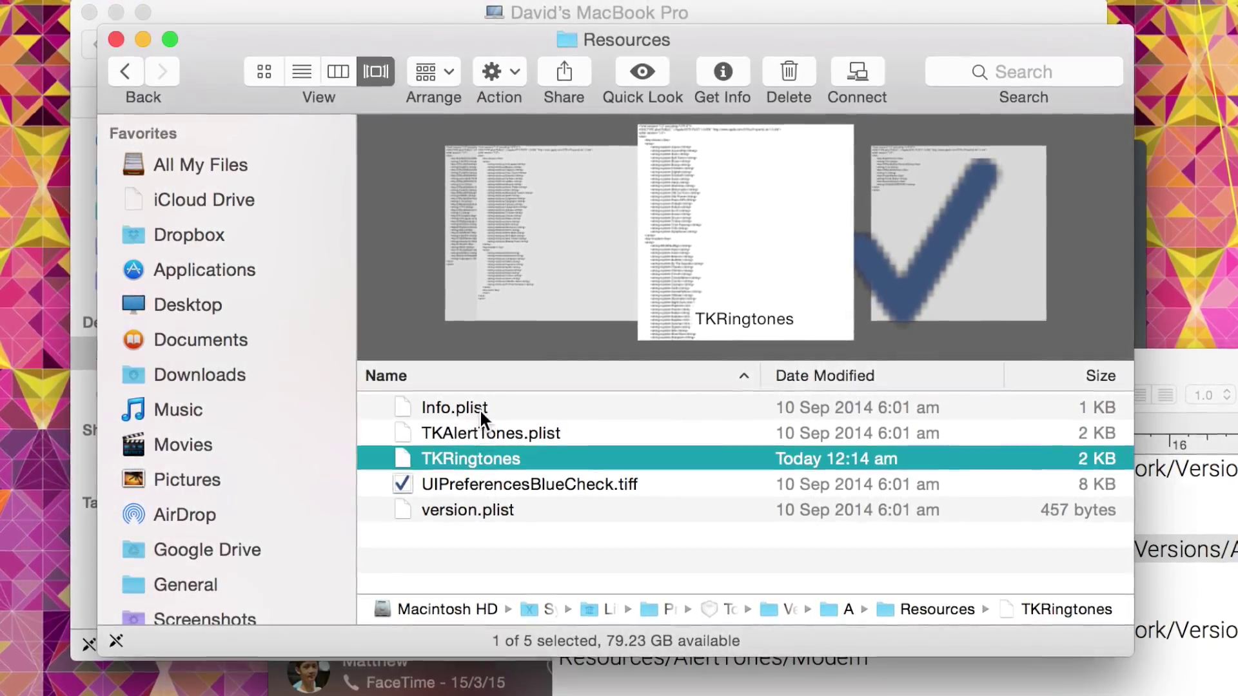
left_click(477, 430)
left_click(478, 461)
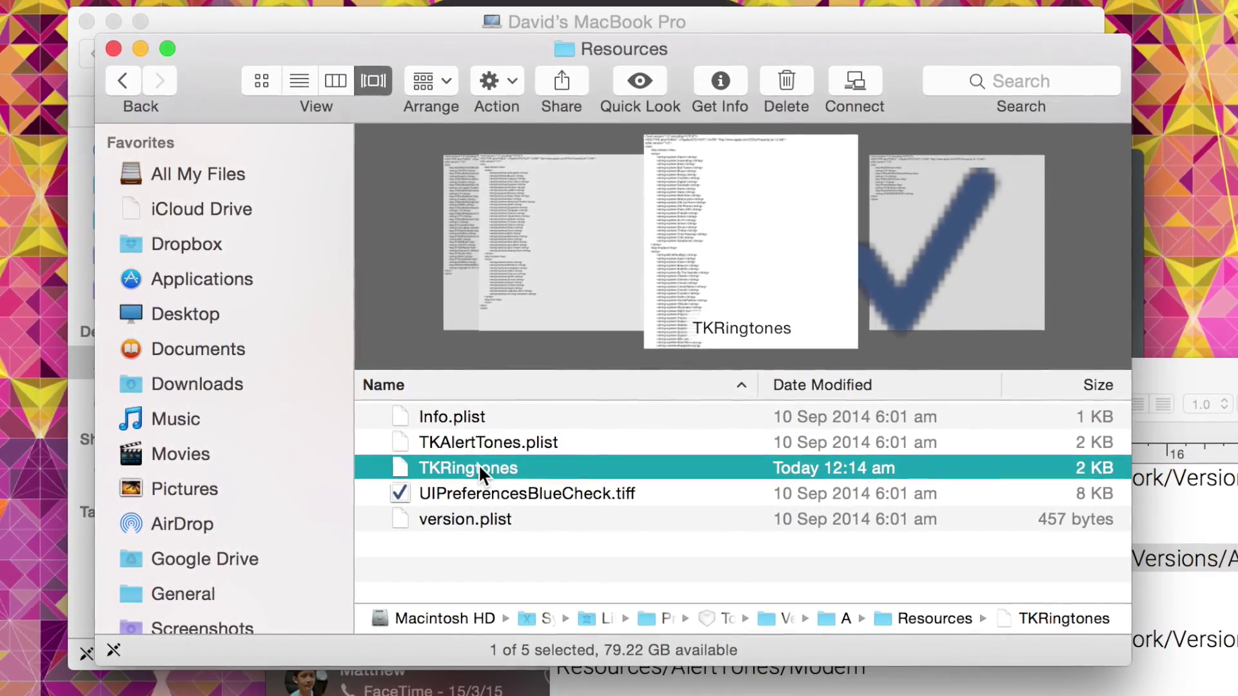
left_click(477, 445)
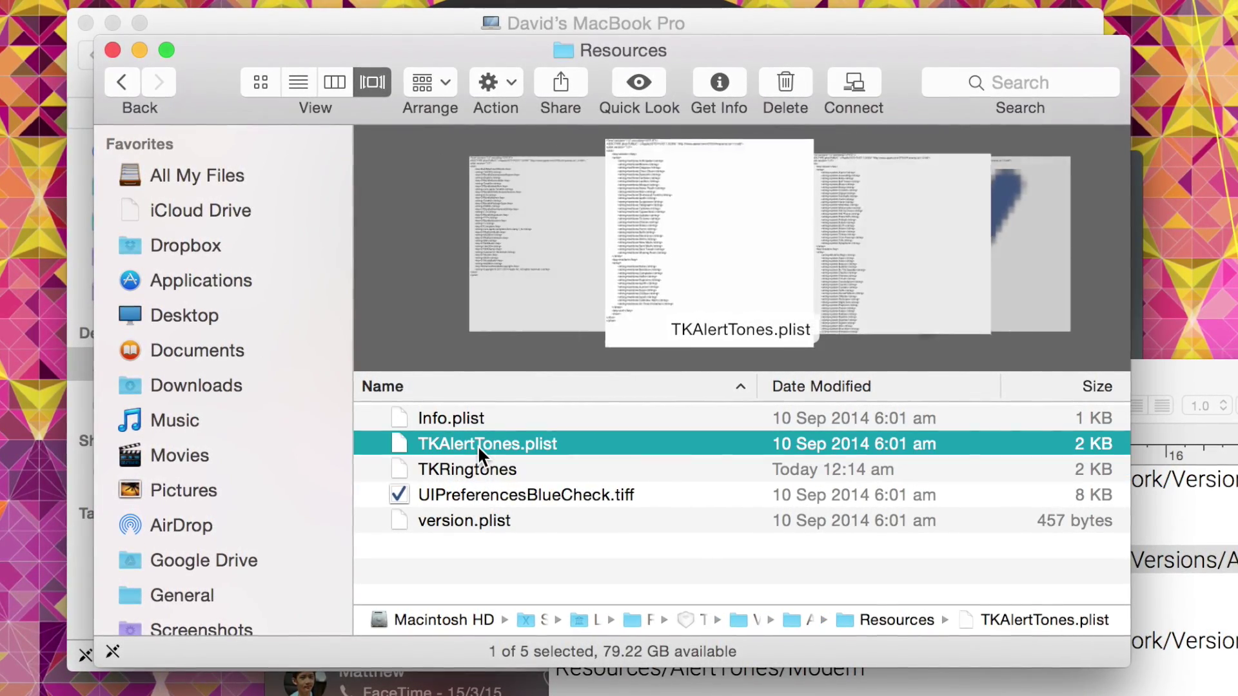
left_click(493, 495)
left_click(488, 461)
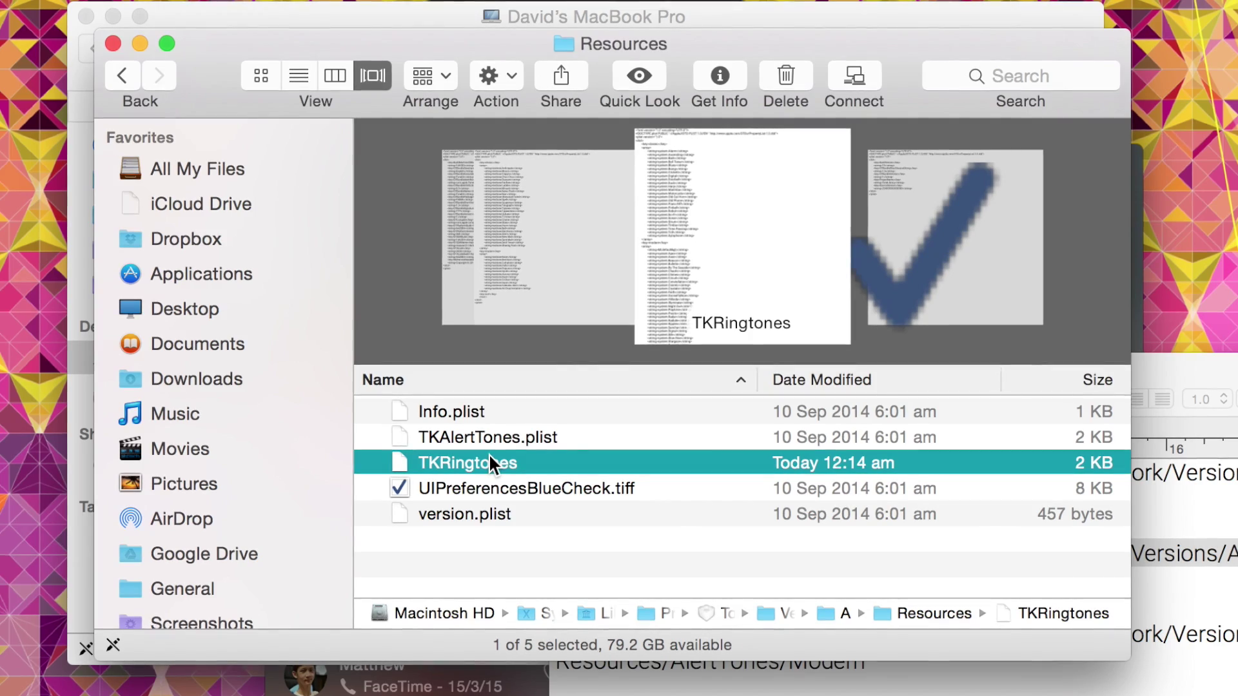
- Open a new Finder tab and move TKRingtones to the Desktop folder
key("super+shift+t")
key("super+t")
left_click(230, 271)
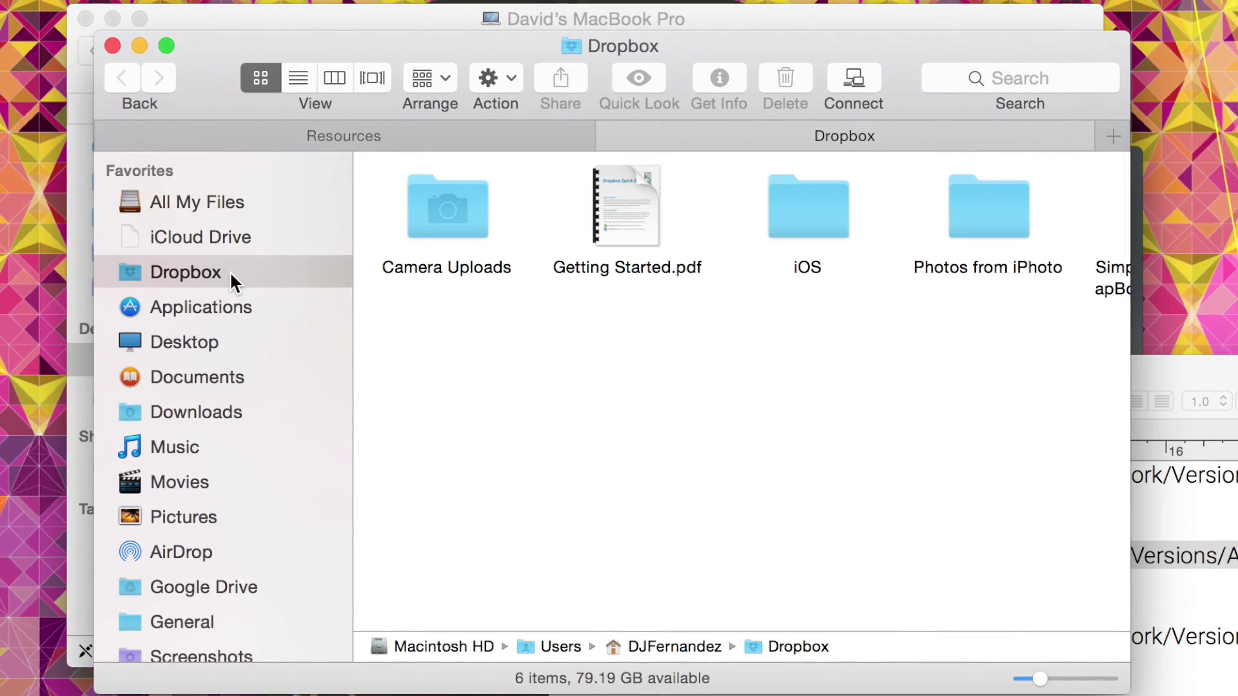
left_click_drag(199, 420, 216, 388)
left_click(204, 352)
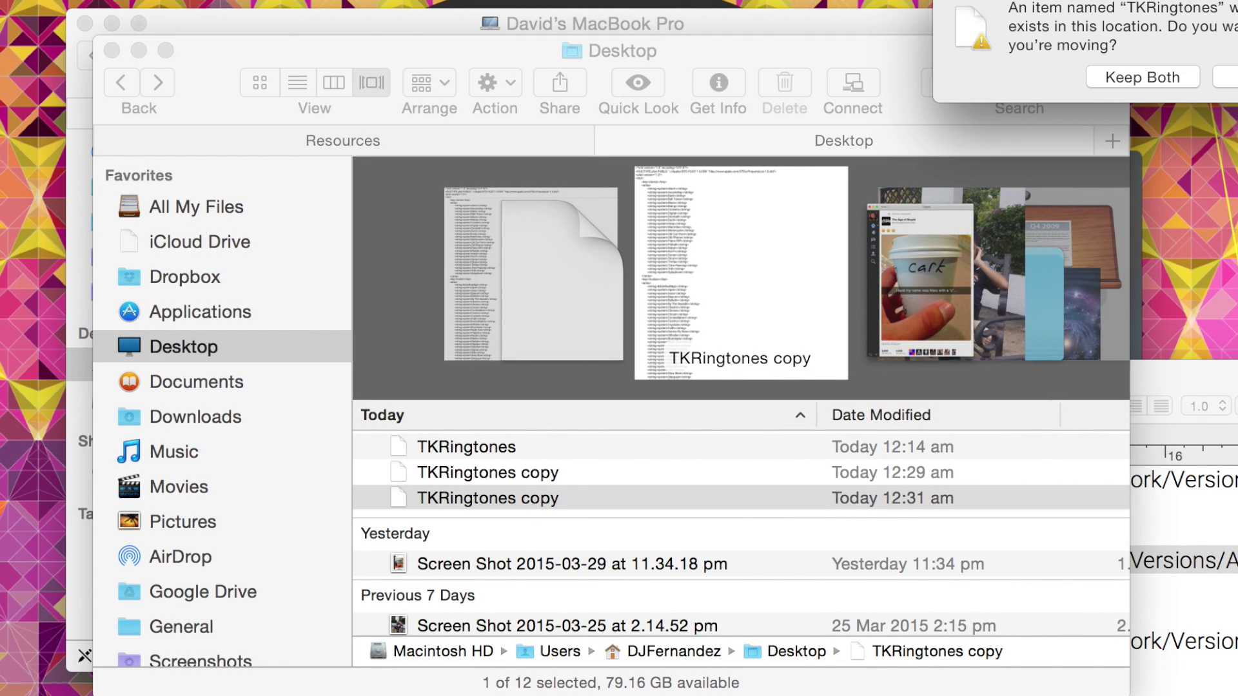
- Confirm the move despite the name clash, authorise with the admin password, and return to Resources
key("Return")
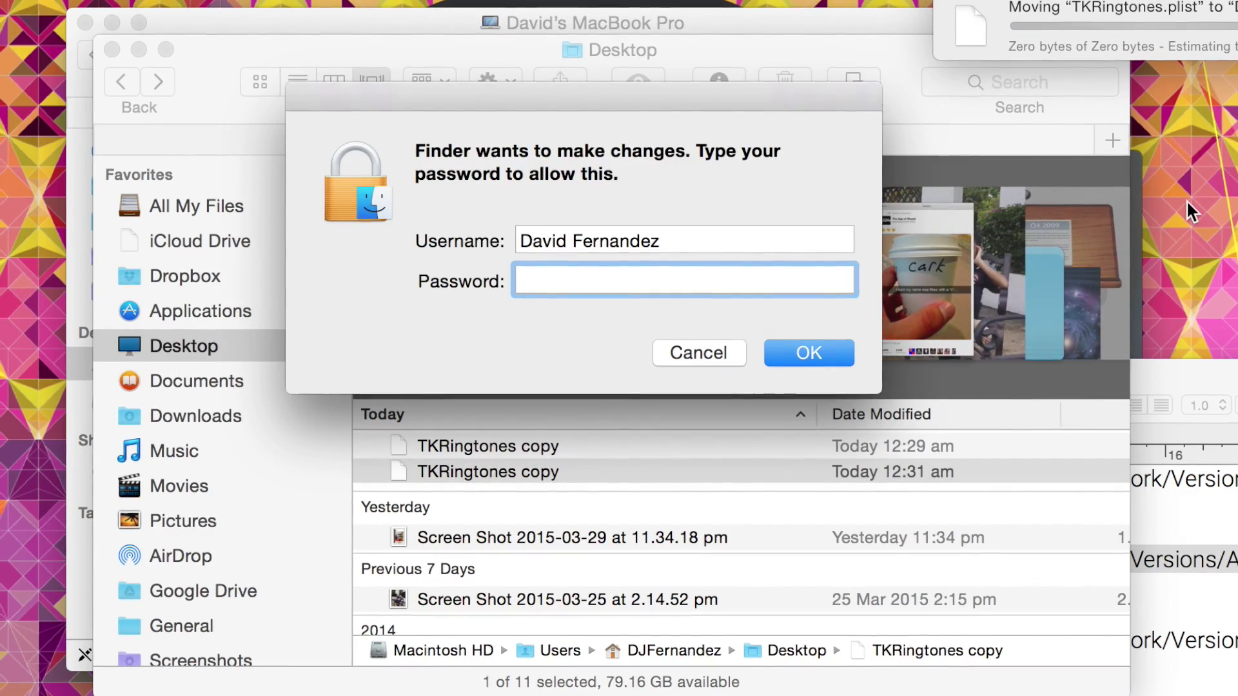
type("d*********")
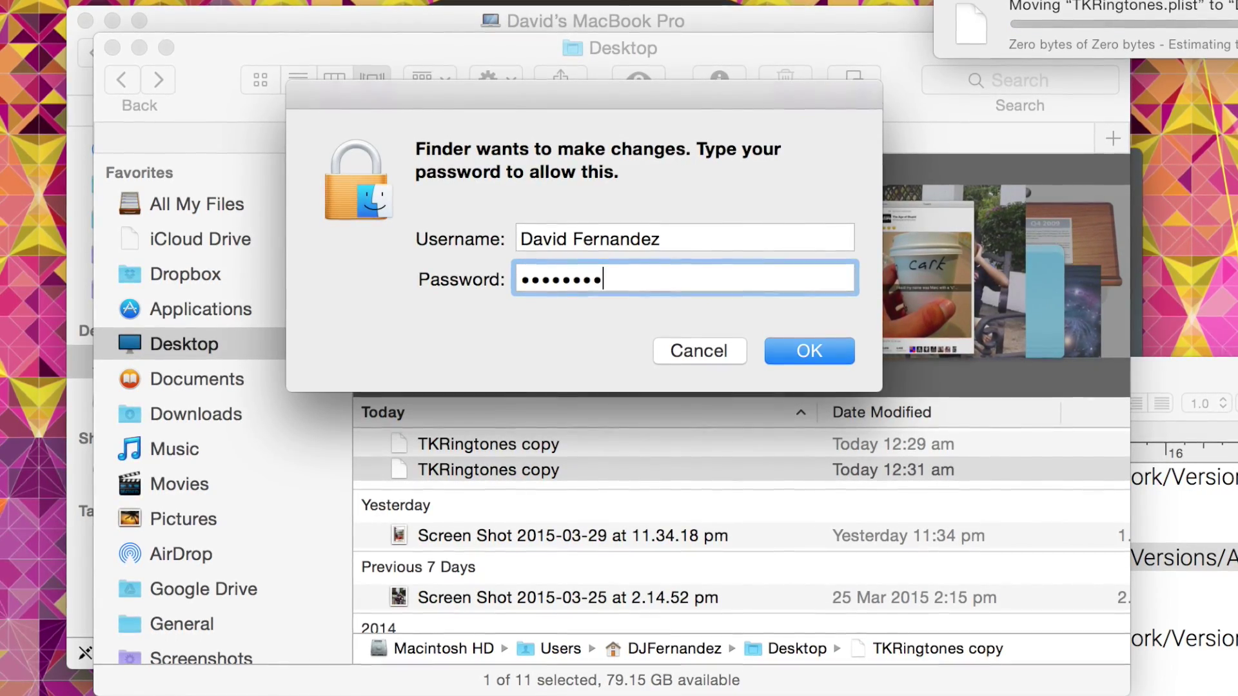
key("Return")
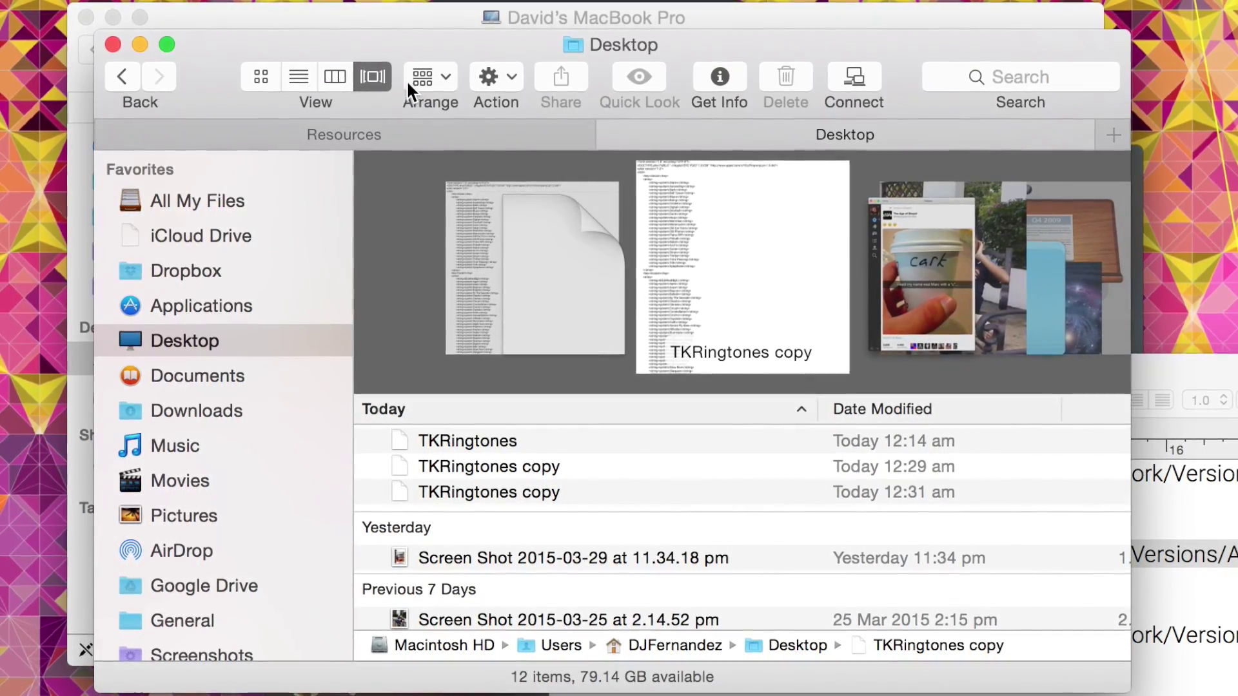
left_click(393, 128)
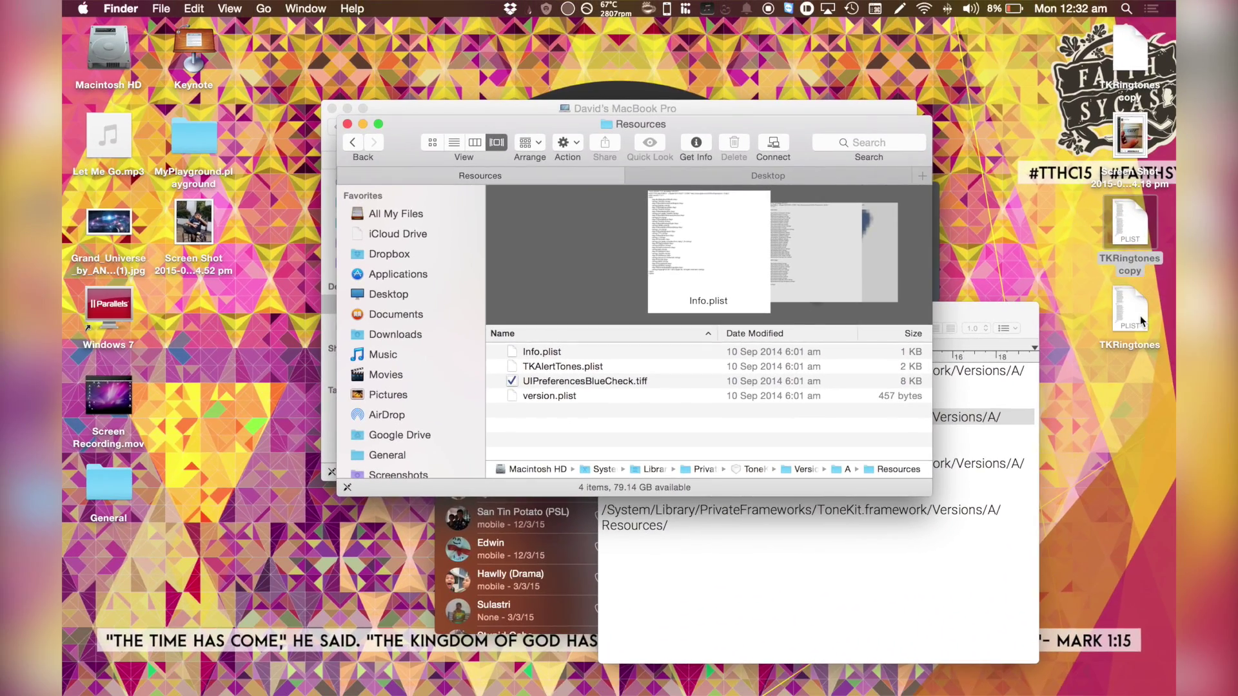
- Move TKRingtones copy from the Desktop into Resources, authorising with the admin password
left_click(1139, 320)
left_click(1110, 226)
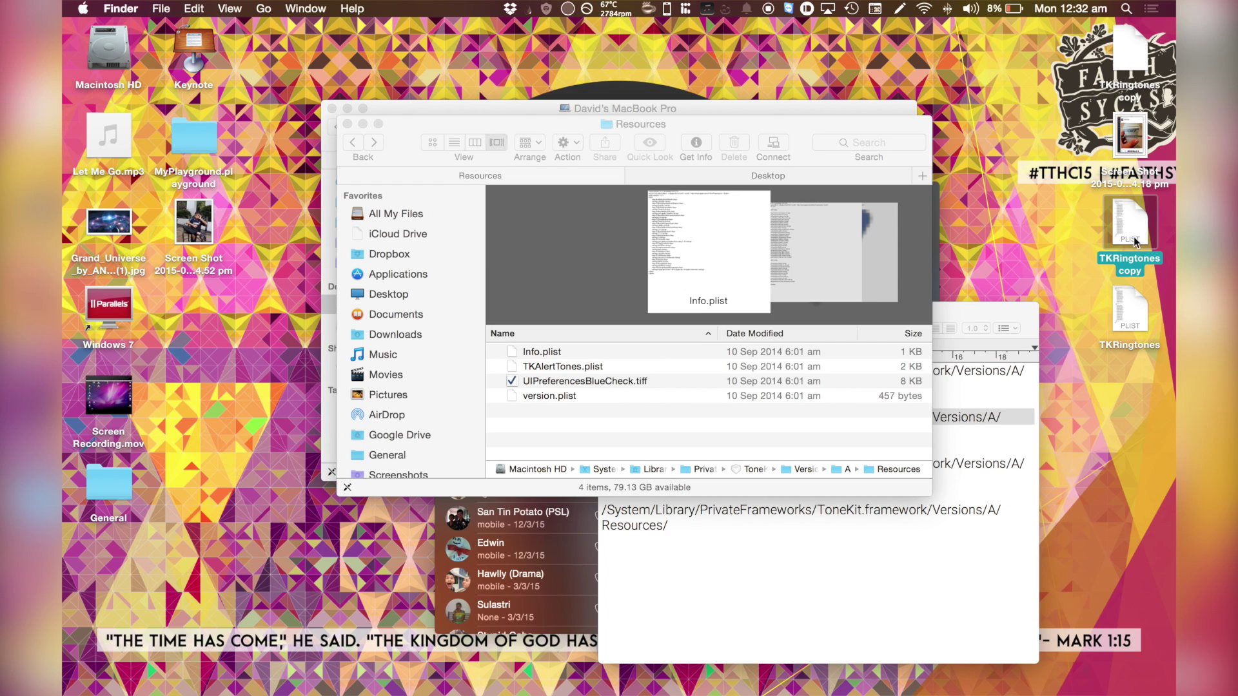
left_click(625, 443)
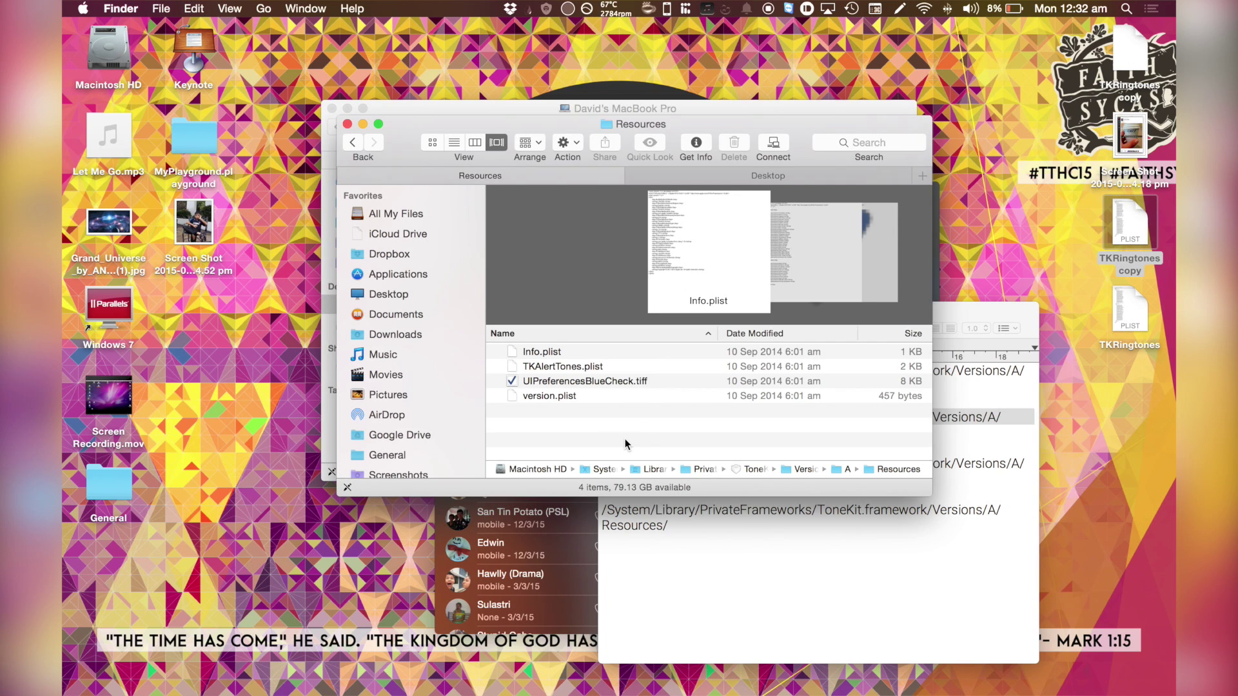
key("super+v")
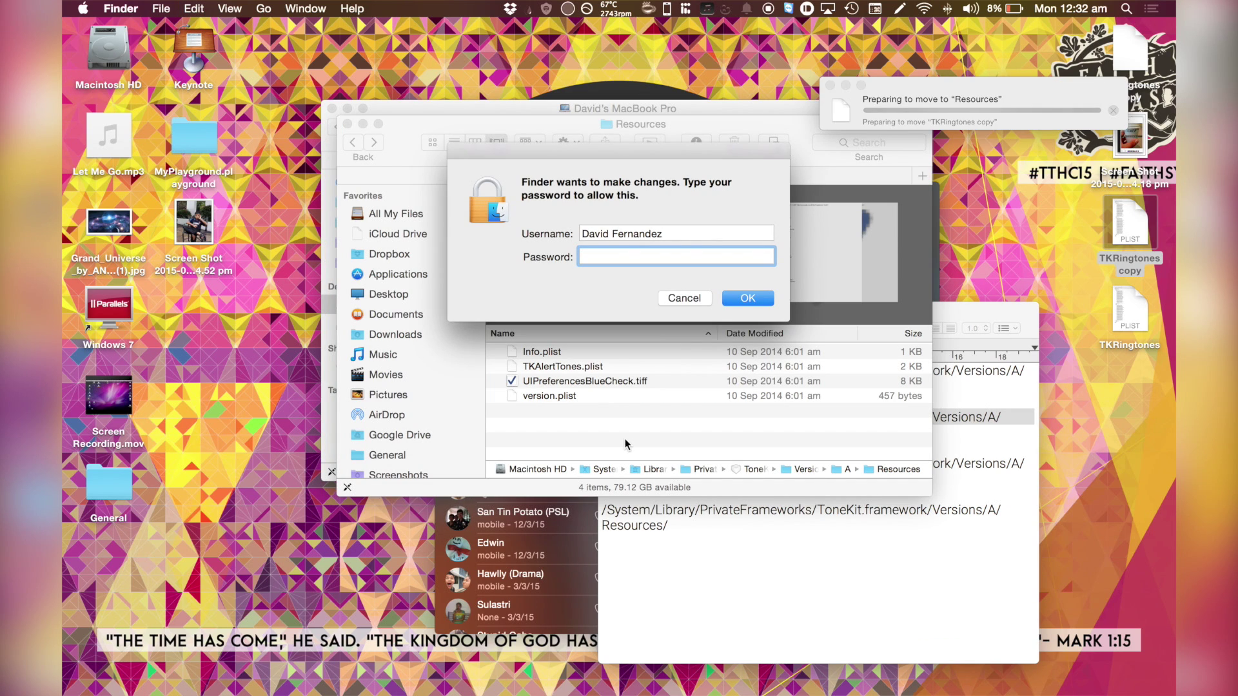
type("•••")
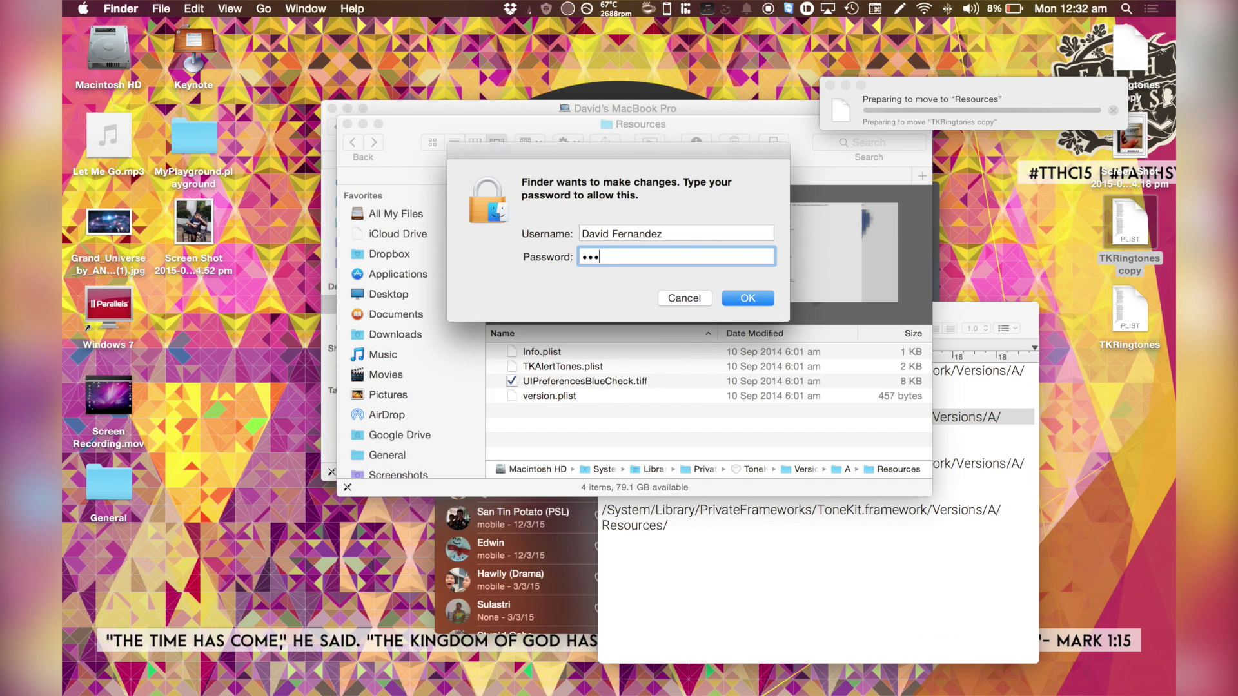
type("••••••••••")
key("Return")
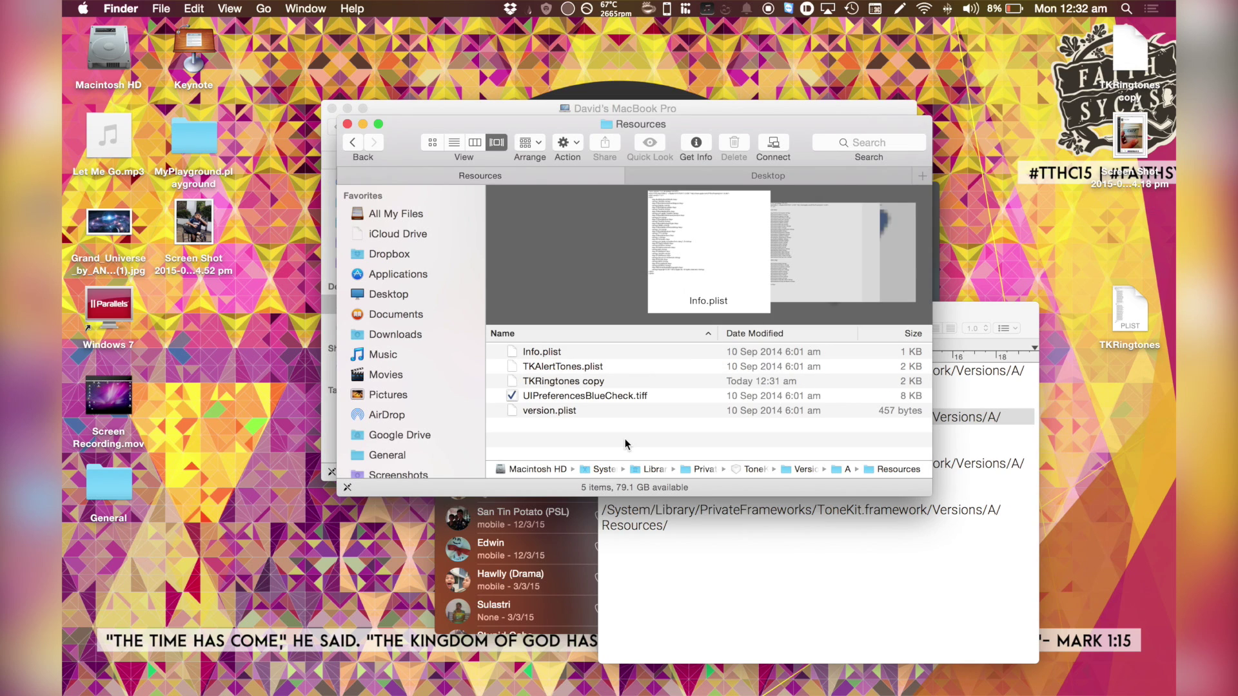
- Rename TKRingtones copy to TKRingtones.plist in Get Info, authorising again
left_click(551, 366)
left_click(571, 381)
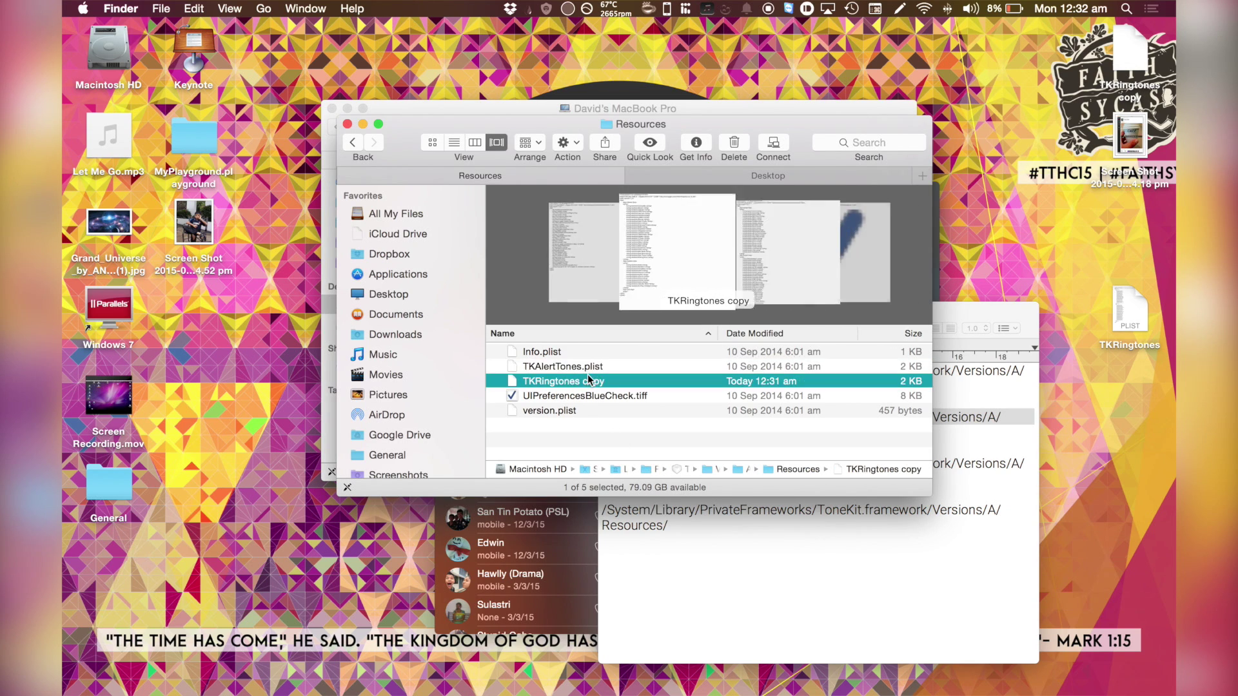
right_click(588, 386)
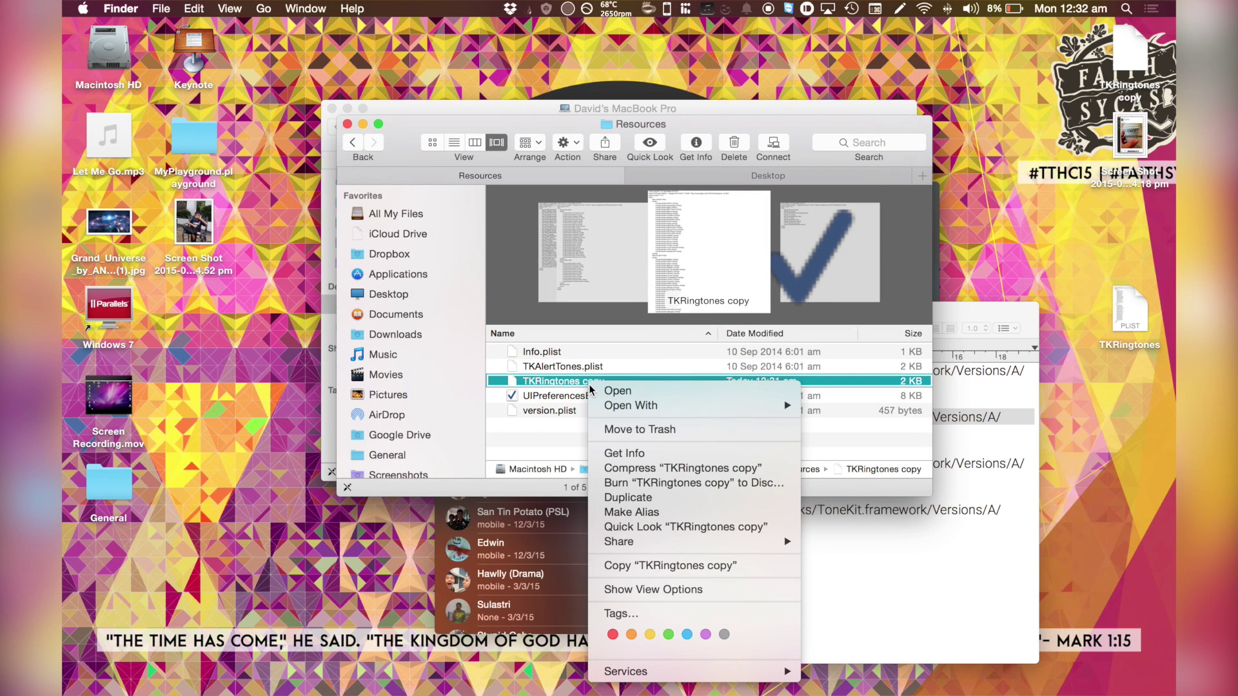
left_click(625, 452)
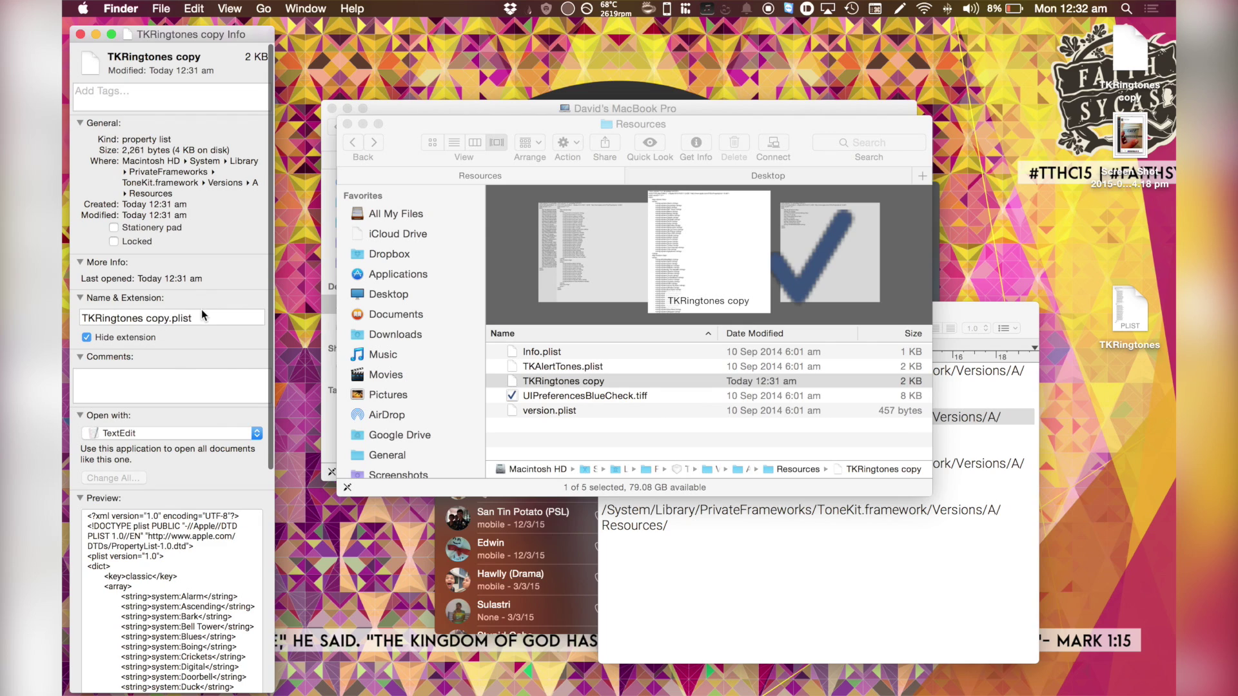
left_click(169, 317)
key("BackSpace")
key("BackSpace")
key("BackSpace")
key("BackSpace")
key("BackSpace")
key("Return")
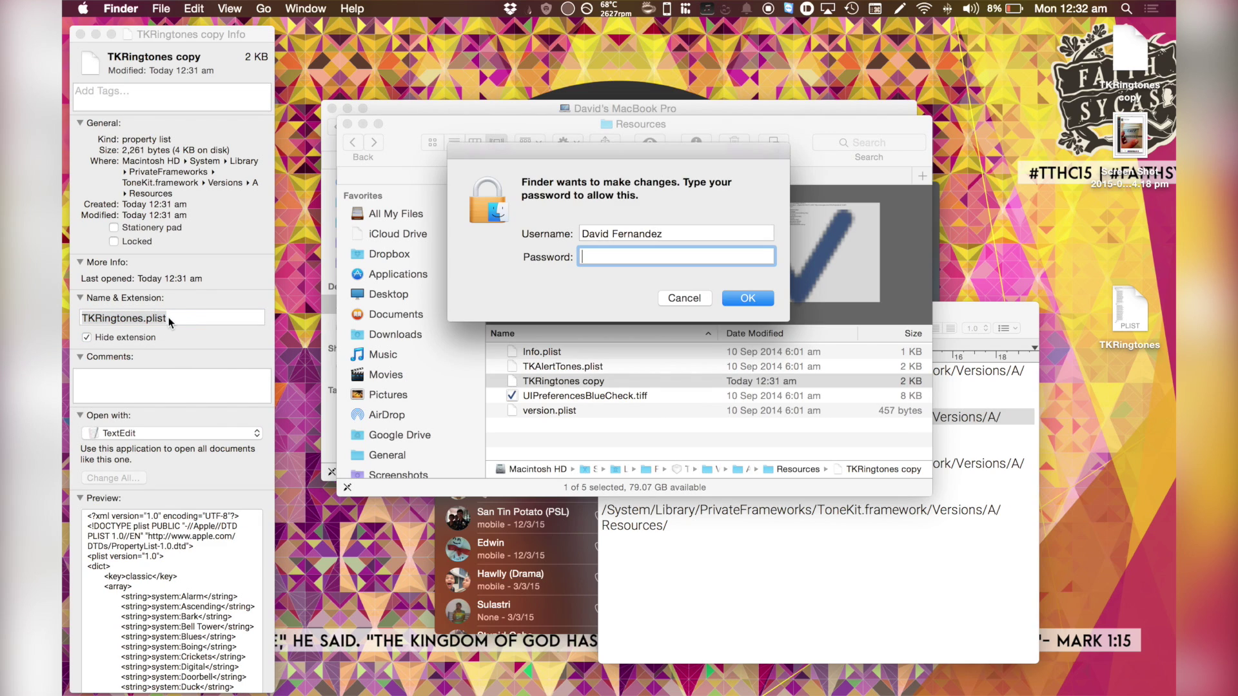
type("****")
key("Return")
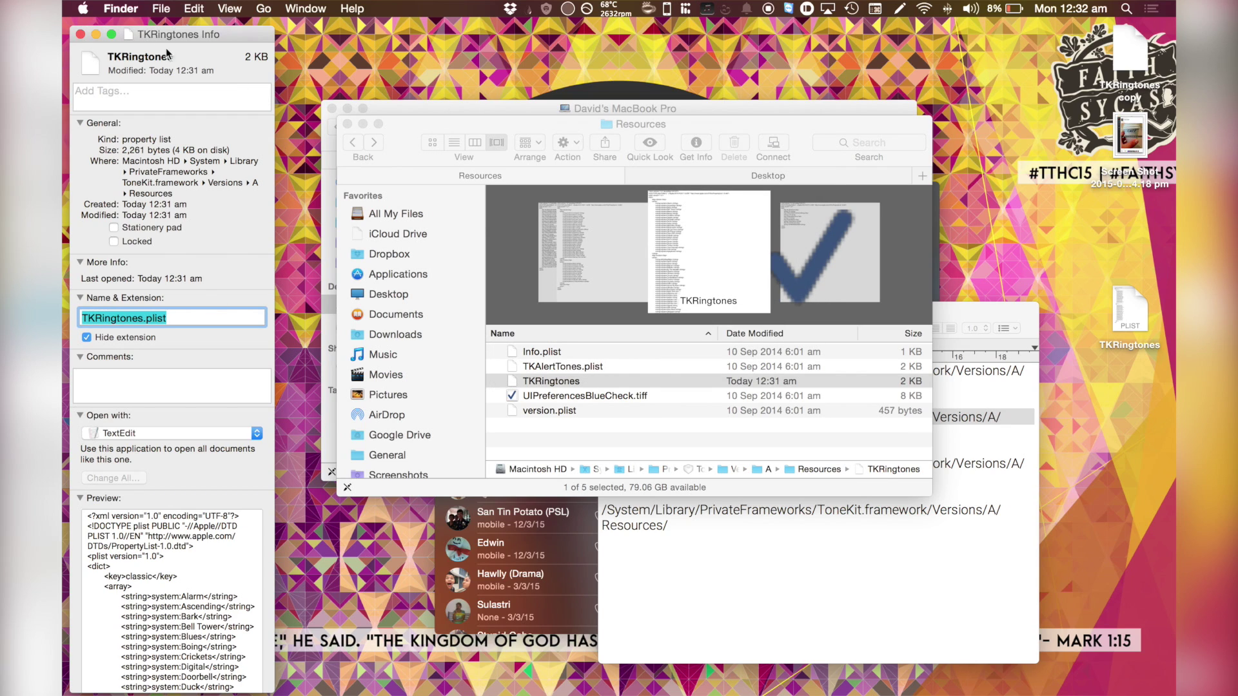
- Close the Info window, drag both Desktop TKRingtones files to the Trash, and open it
left_click(79, 34)
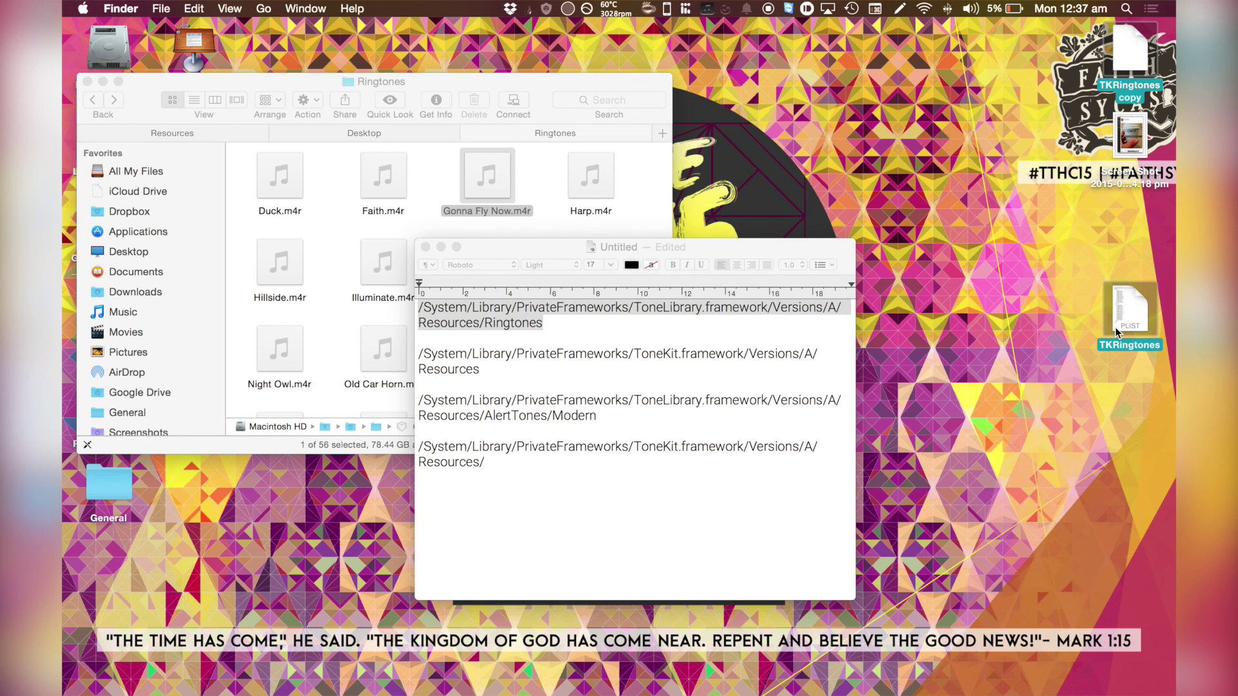
right_click(1117, 306)
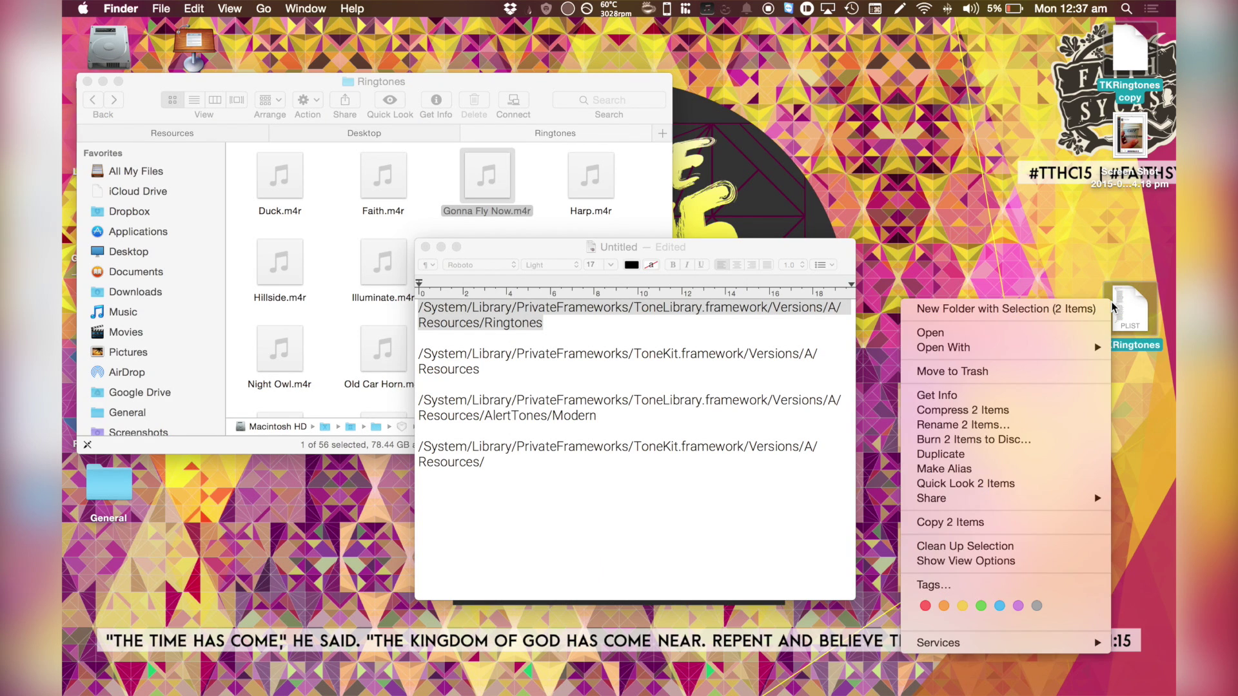
key("Escape")
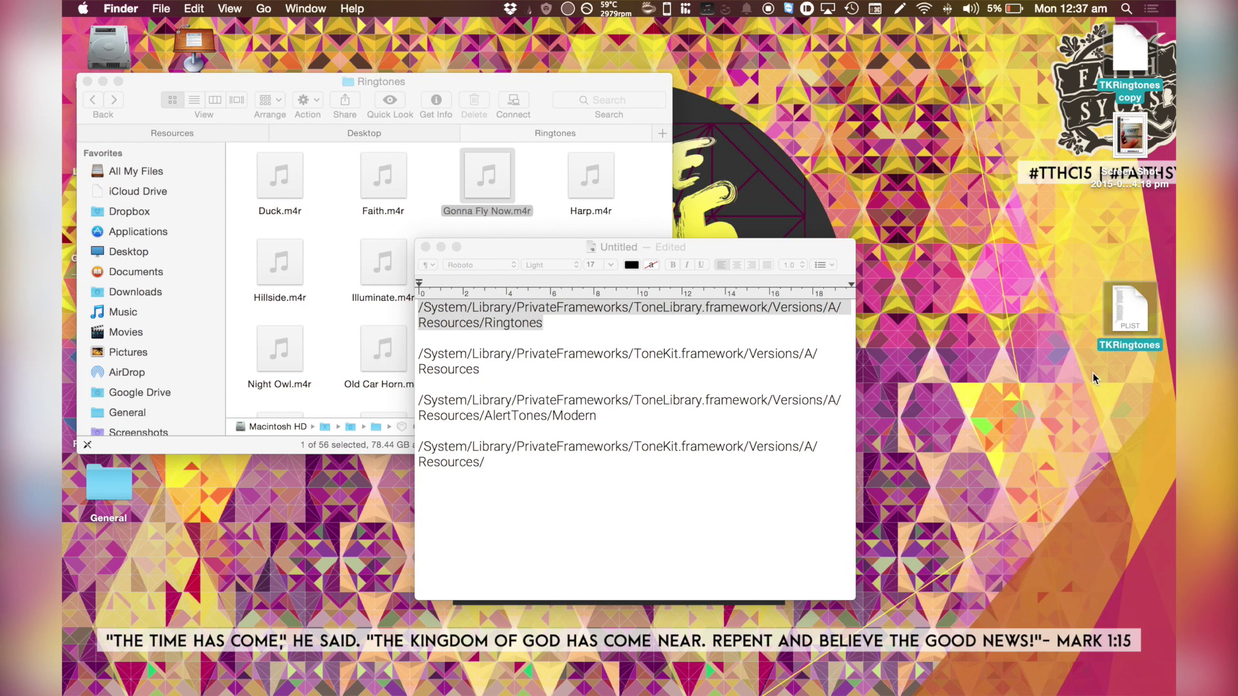
left_click_drag(1130, 310, 1131, 684)
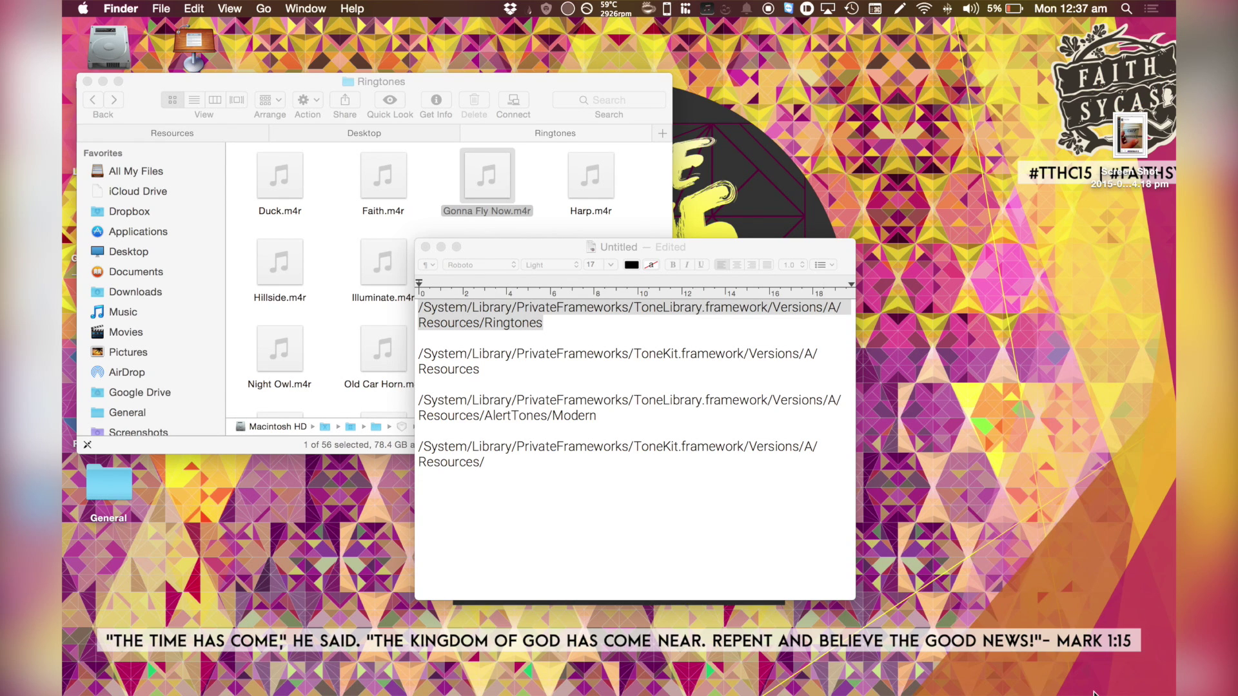
left_click(1125, 678)
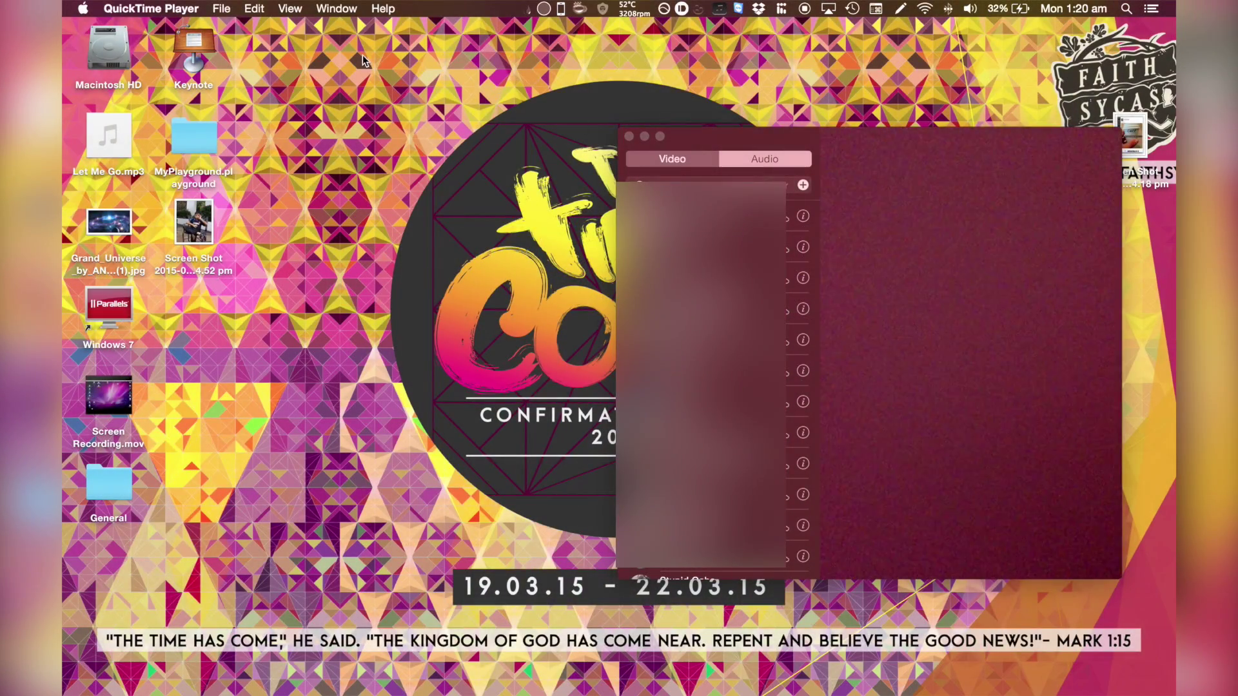
- Select Gonna Fly Now as FaceTime's incoming-call ringtone, then close Preferences and the FaceTime window
left_click(137, 6)
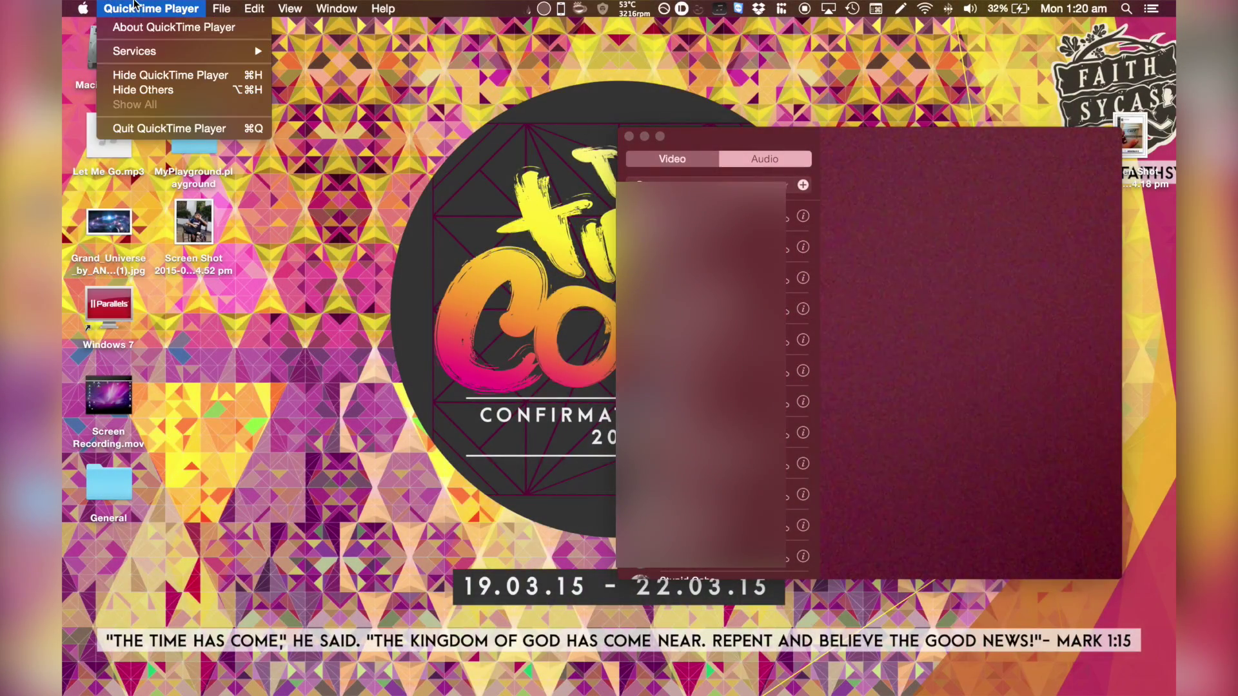
left_click(843, 147)
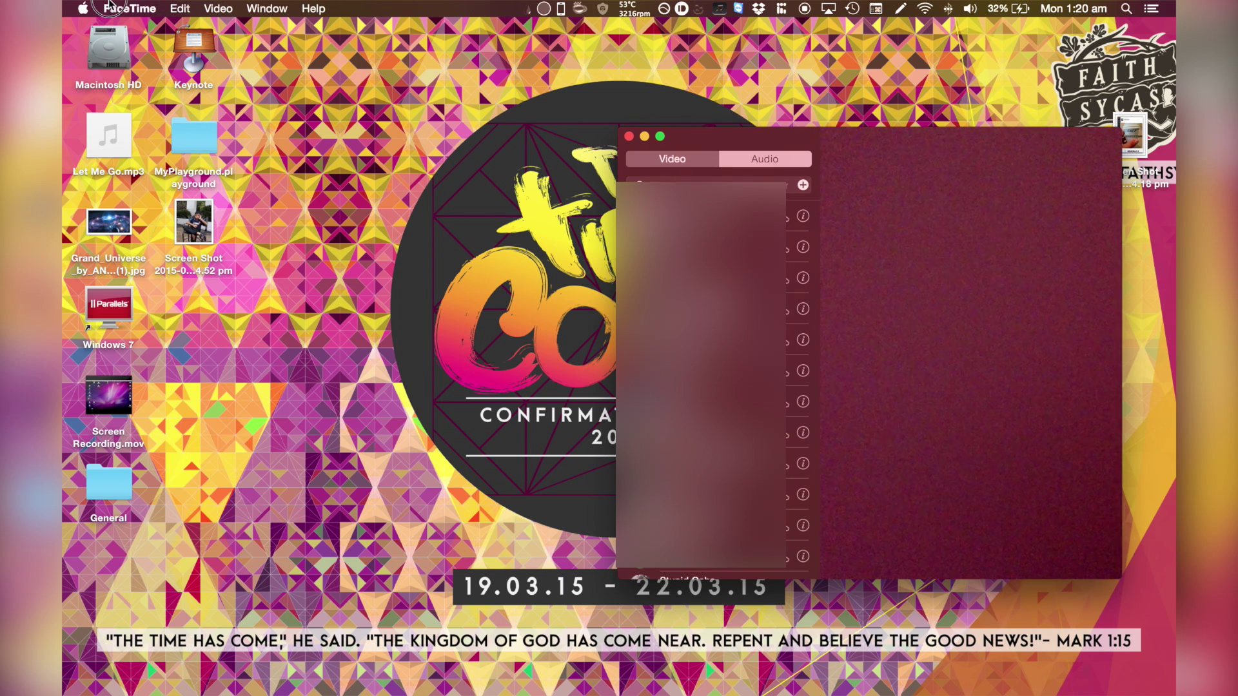
left_click(109, 7)
left_click(141, 49)
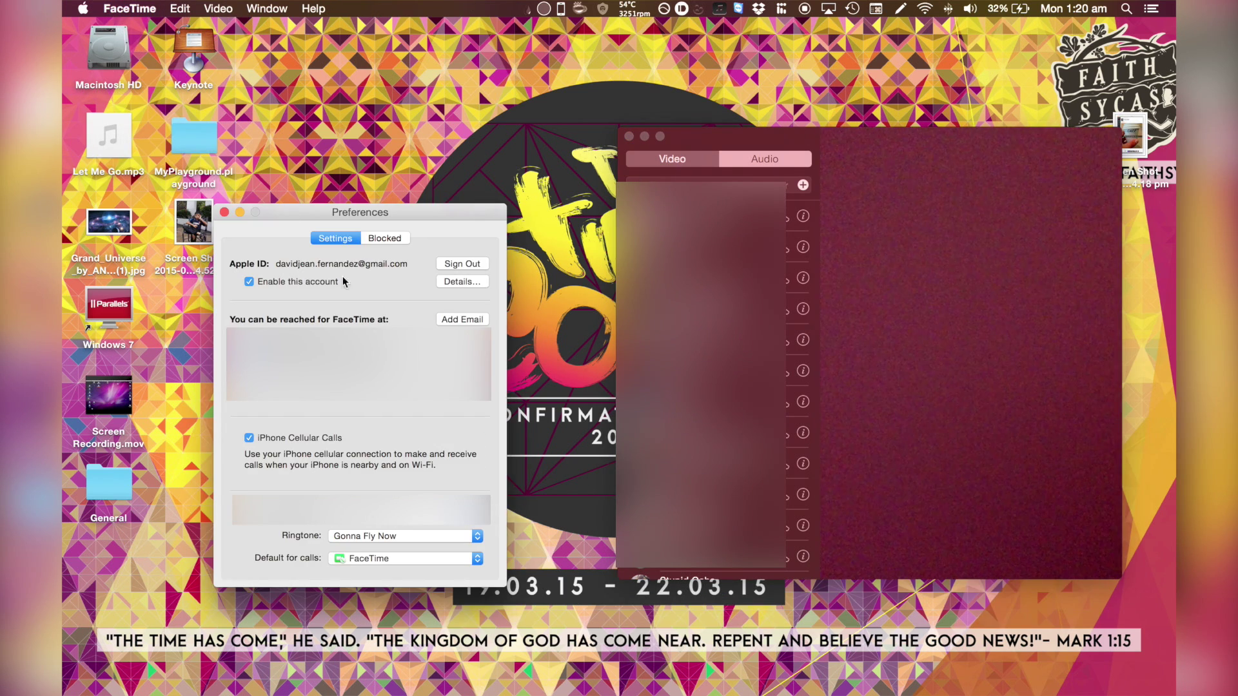
left_click(373, 538)
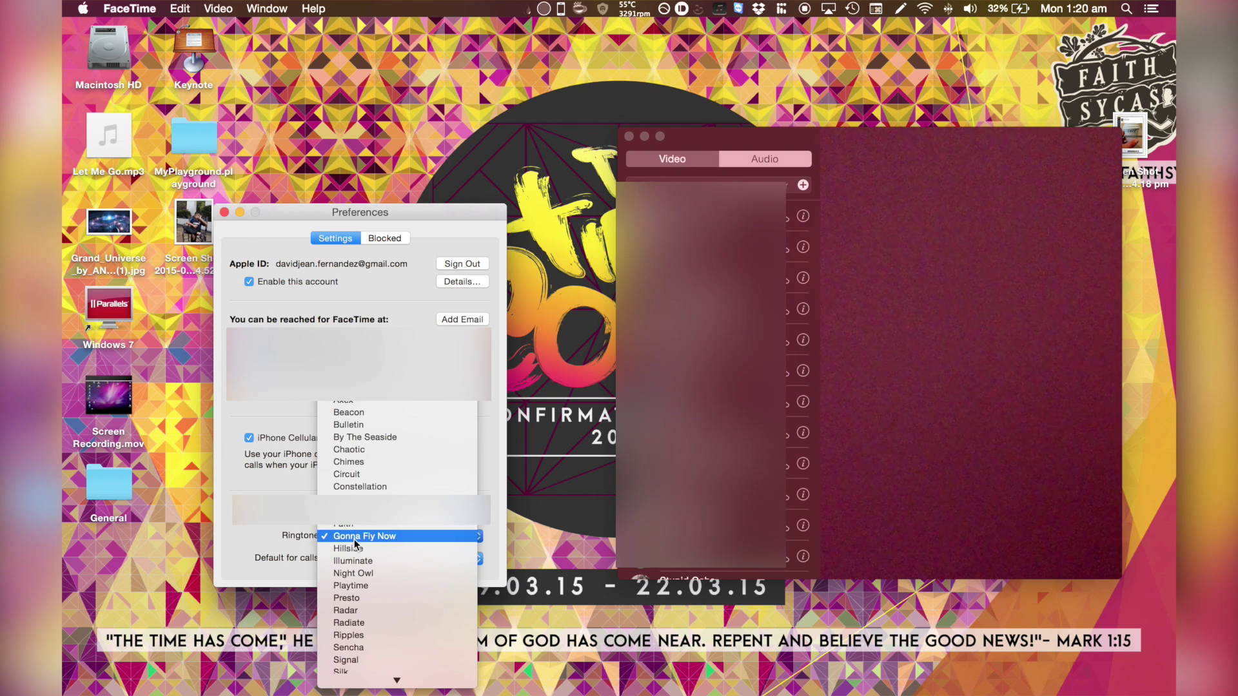
left_click(355, 539)
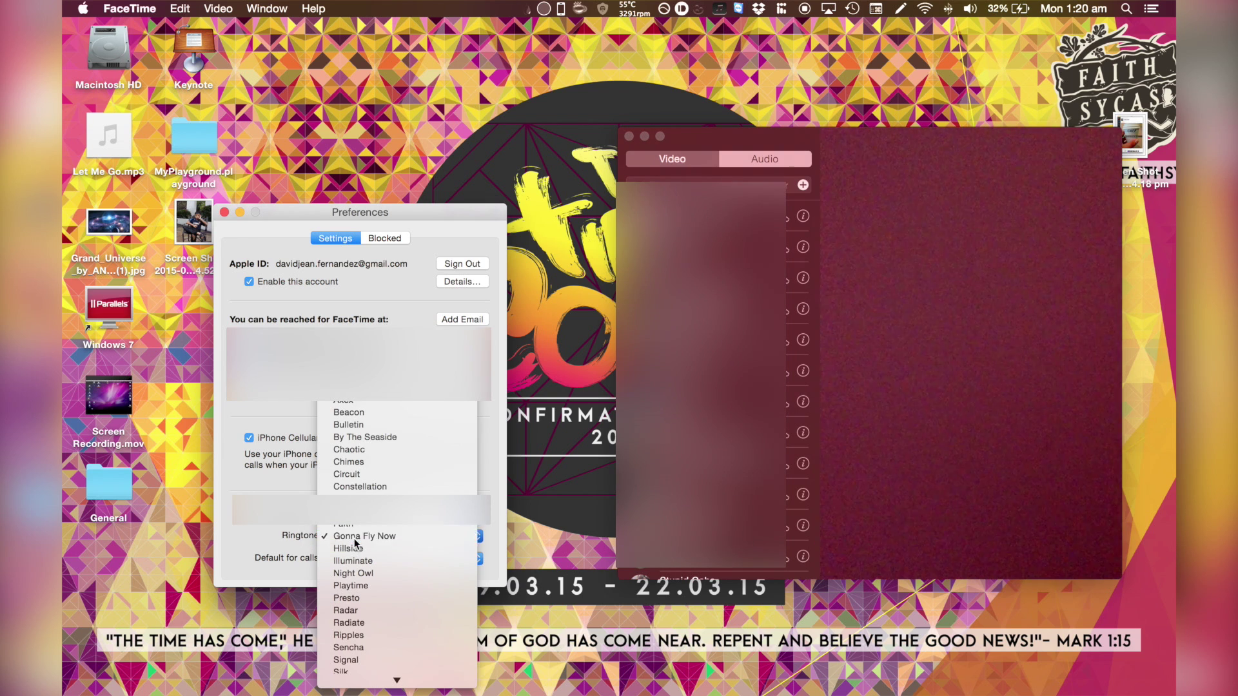
left_click(225, 213)
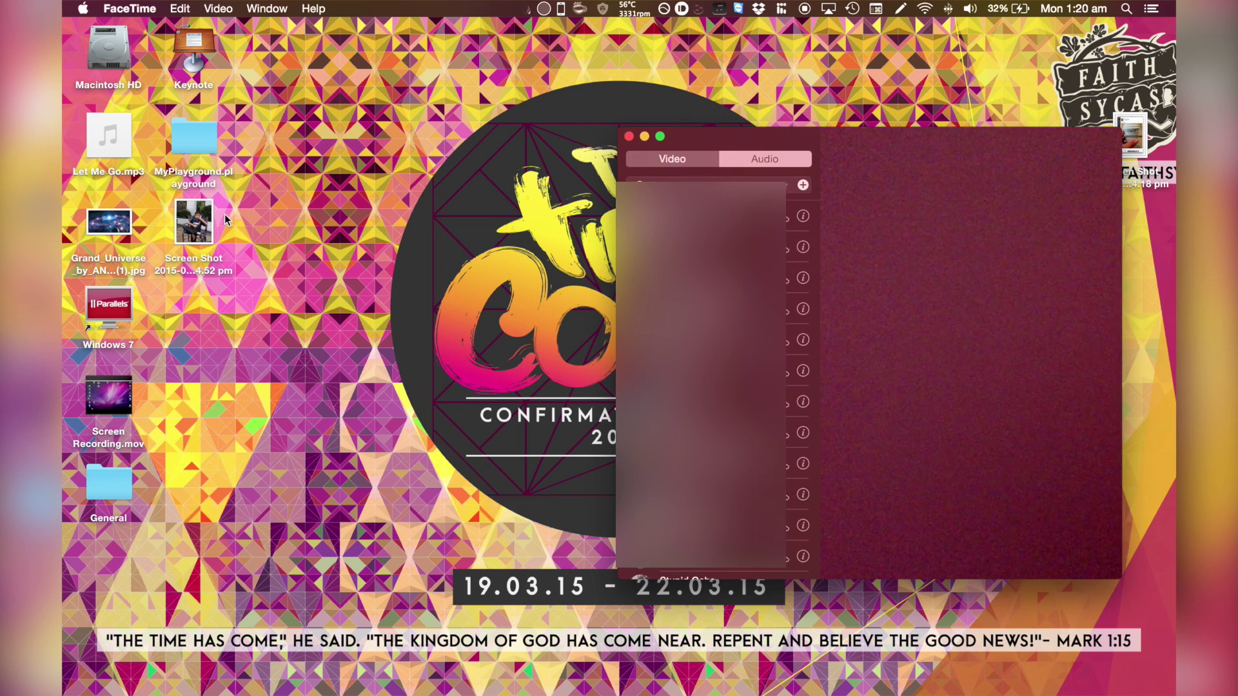
left_click(628, 136)
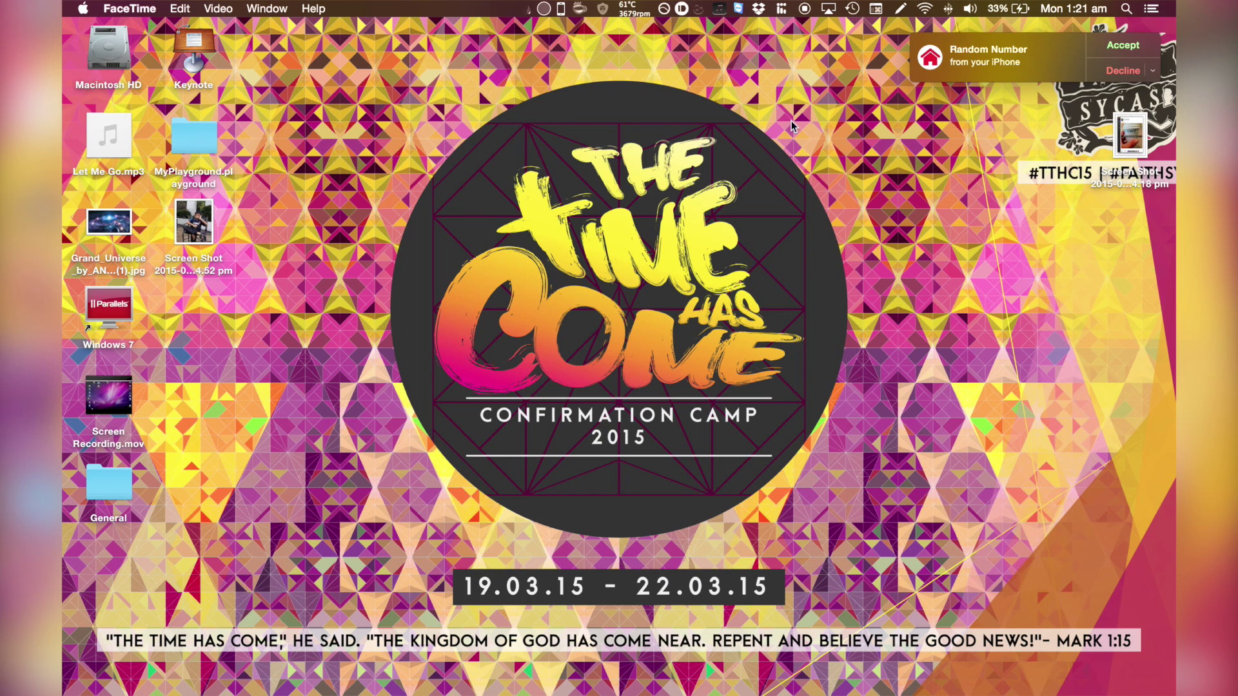
- Decline the relayed iPhone call after it rings with the Gonna Fly Now ringtone
left_click(1112, 71)
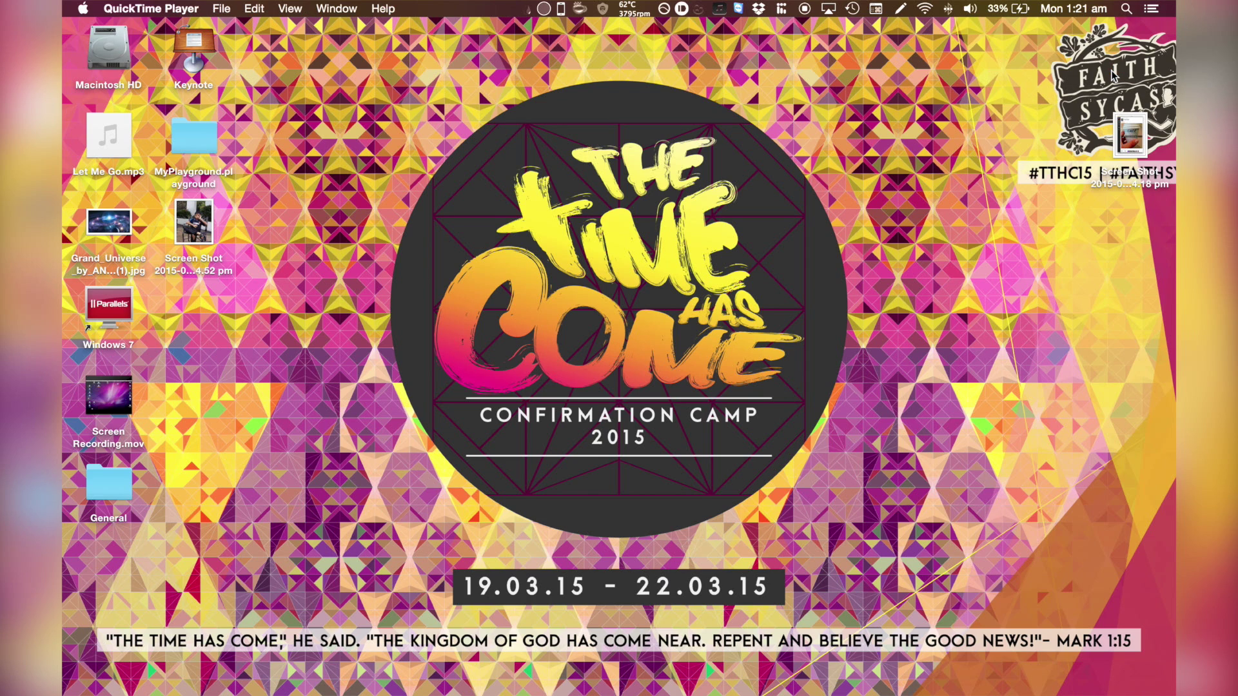